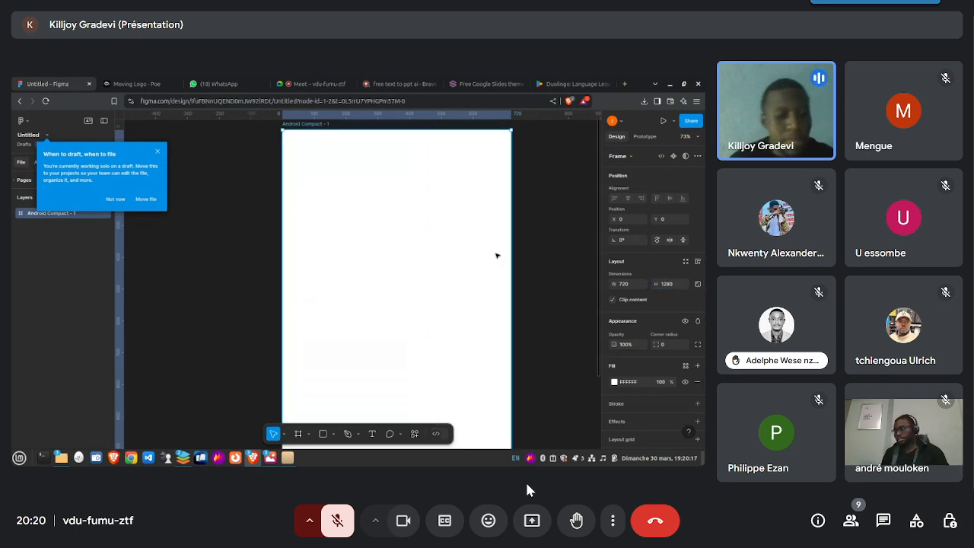
left_click(394, 528)
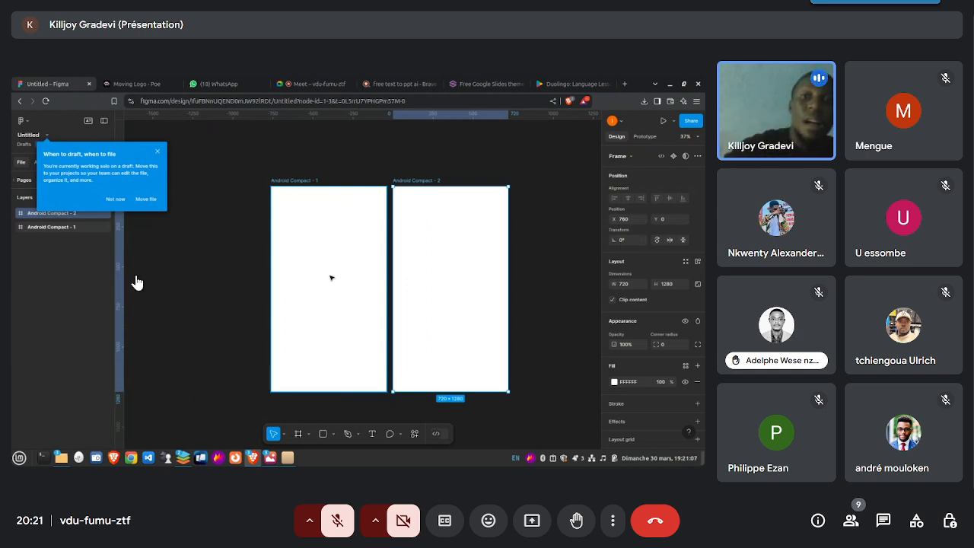
left_click(406, 525)
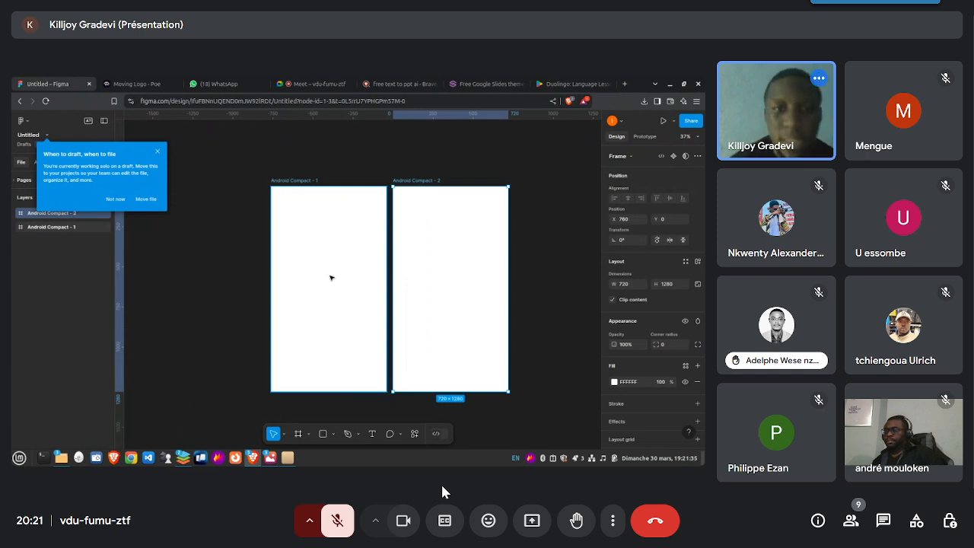
mouse_move(270, 457)
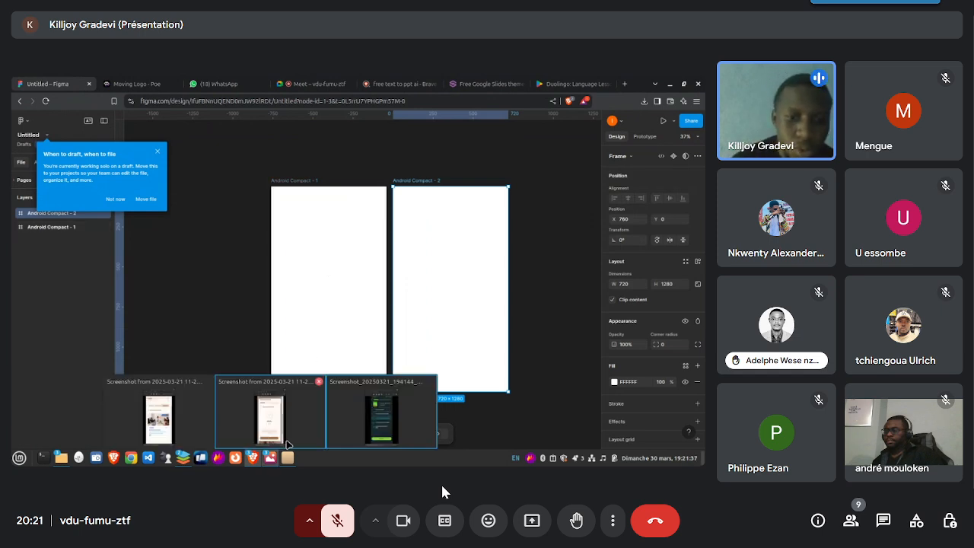
mouse_move(370, 423)
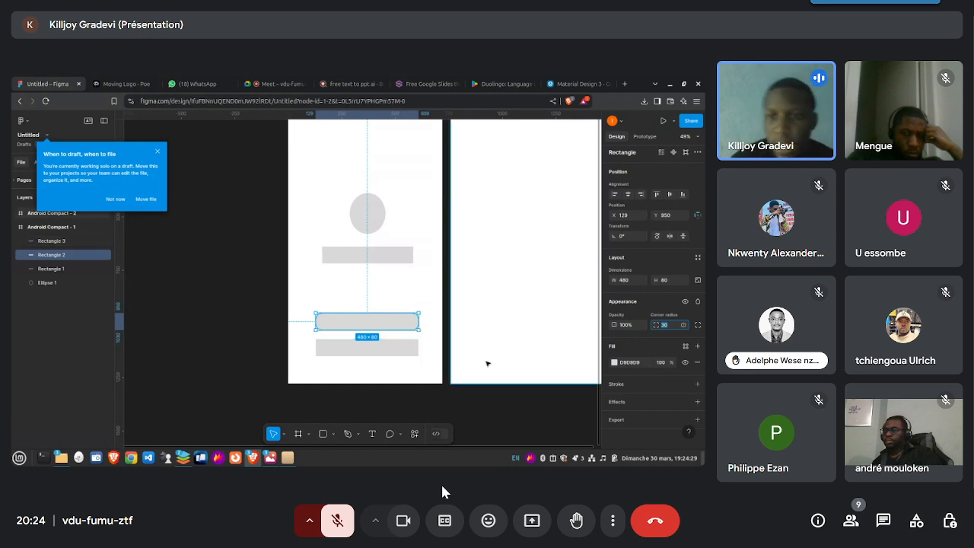
- Set the corner radius of the lower of the two button rectangles in the Android Compact - 1 frame to 30
left_click(434, 320)
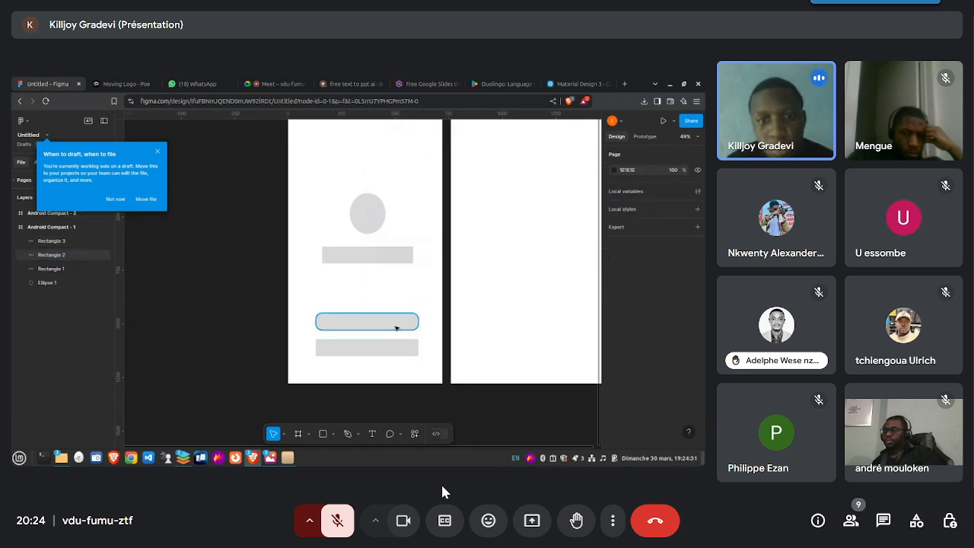
left_click(387, 347)
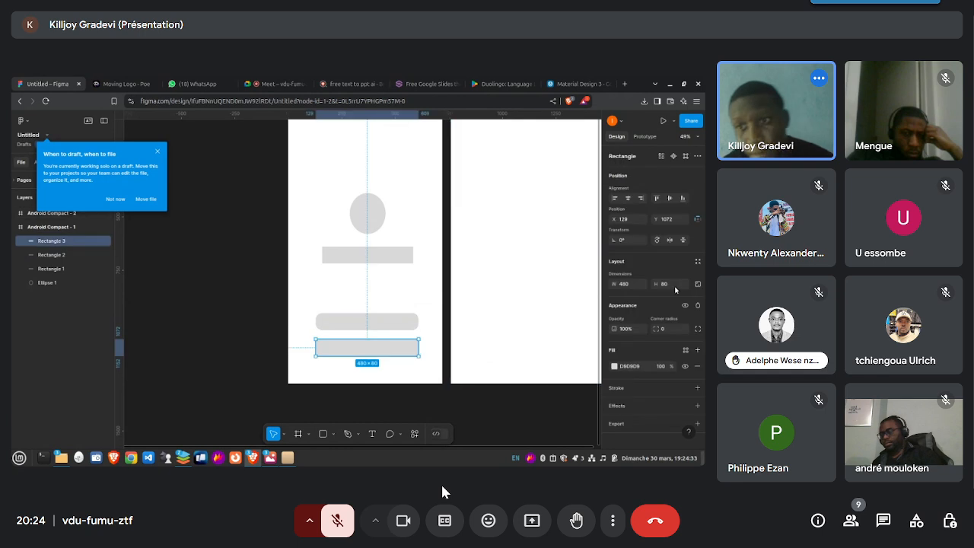
left_click(661, 330)
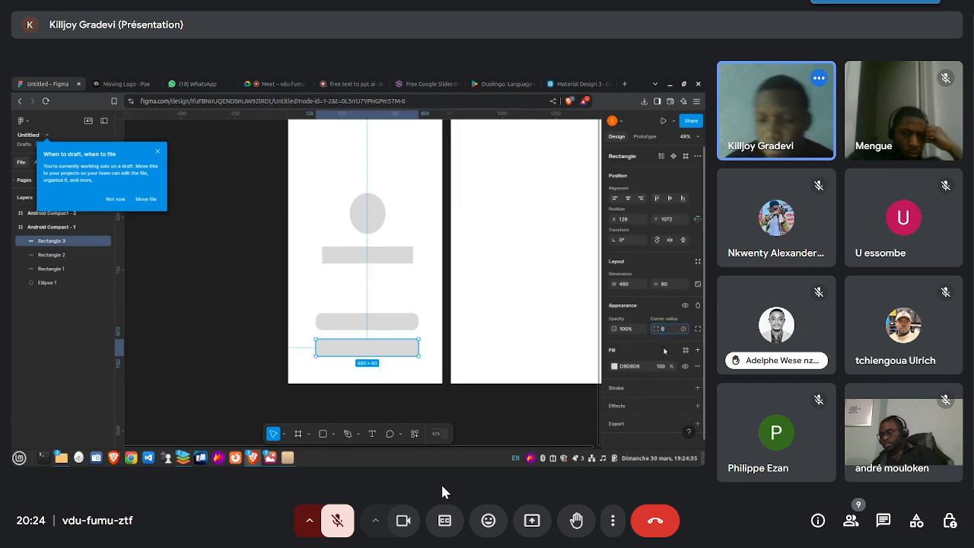
type("30")
key("Return")
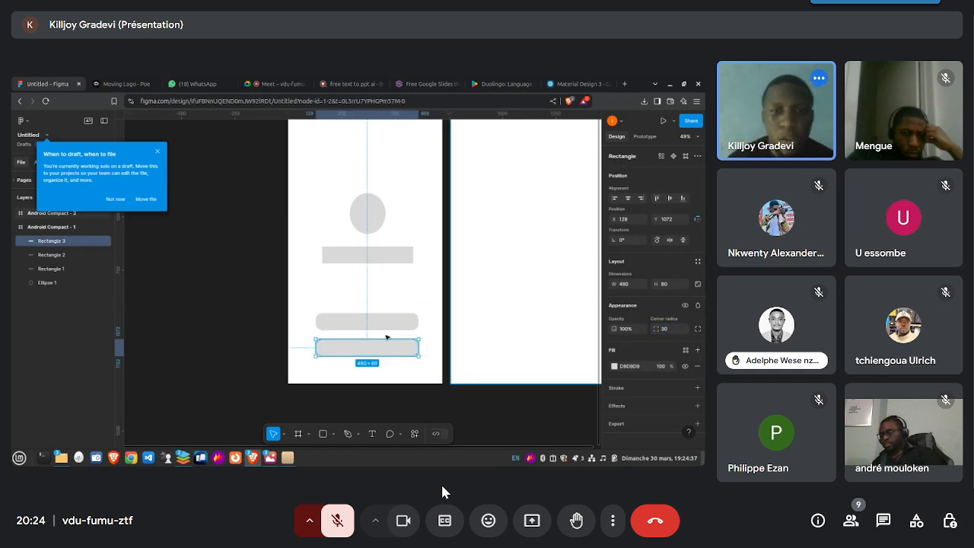
left_click(398, 199)
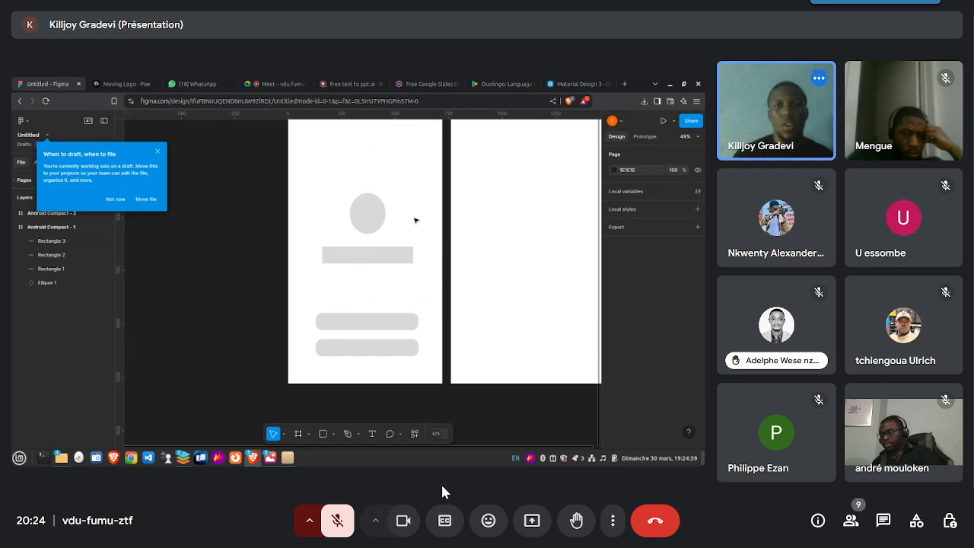
scroll(415, 218, "up", 2)
scroll(415, 218, "left", 1)
scroll(415, 218, "down", 2)
scroll(415, 218, "right", 2)
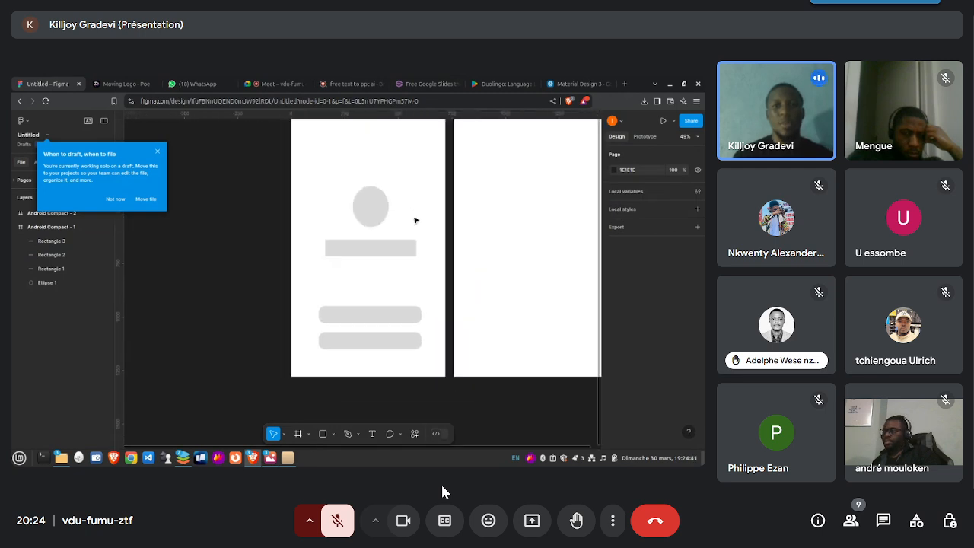
mouse_move(270, 457)
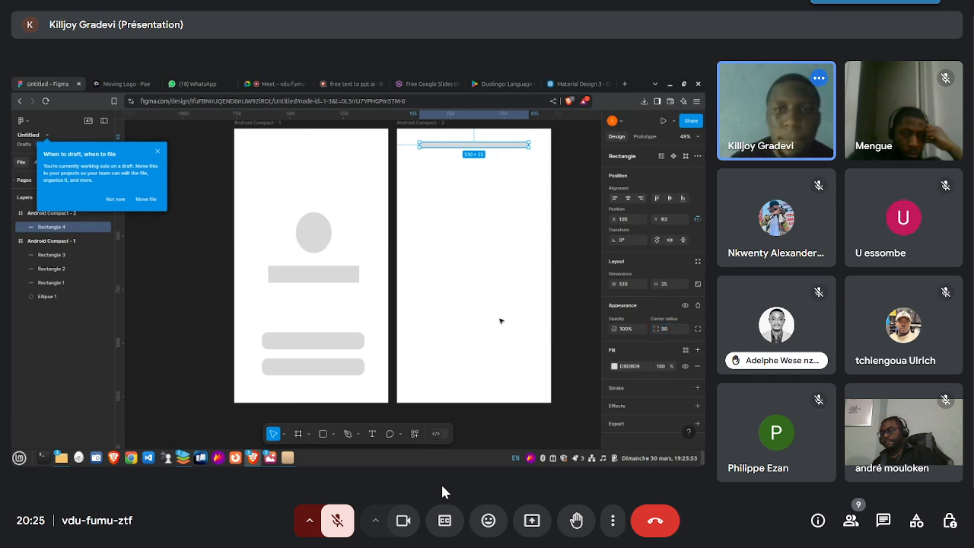
left_click(404, 524)
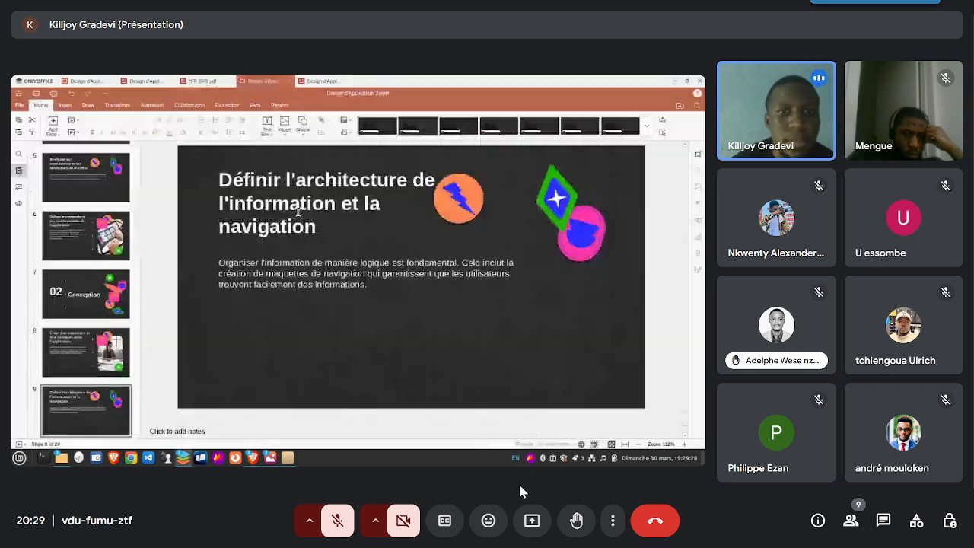
left_click(409, 531)
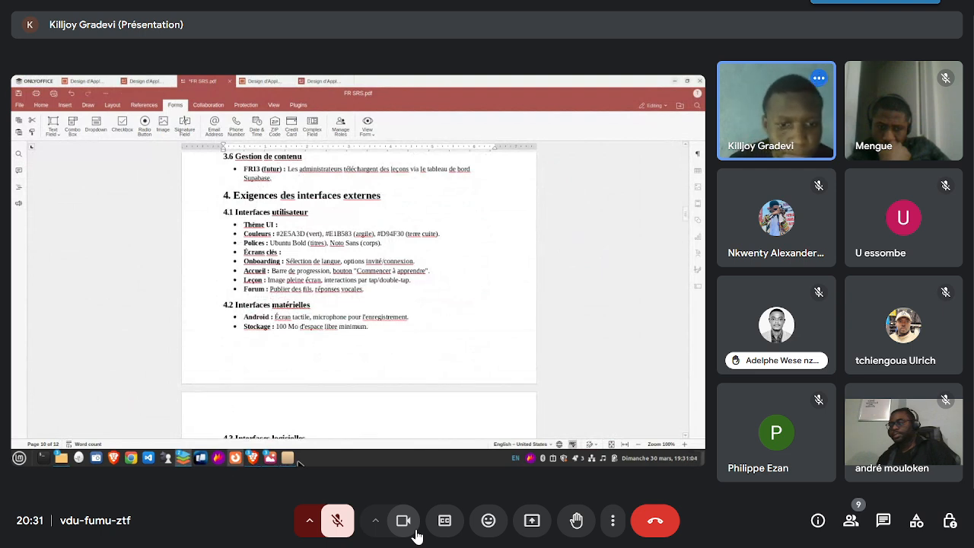
- Switch from the FR SRS.pdf document to the Brave browser and open the Lokko Learn App conversation in Poe
mouse_move(179, 461)
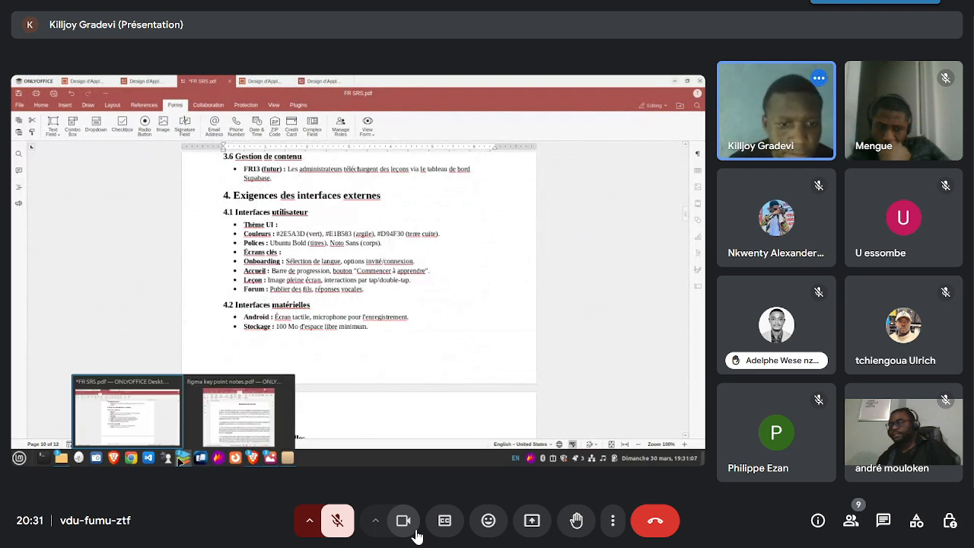
mouse_move(256, 460)
mouse_move(272, 432)
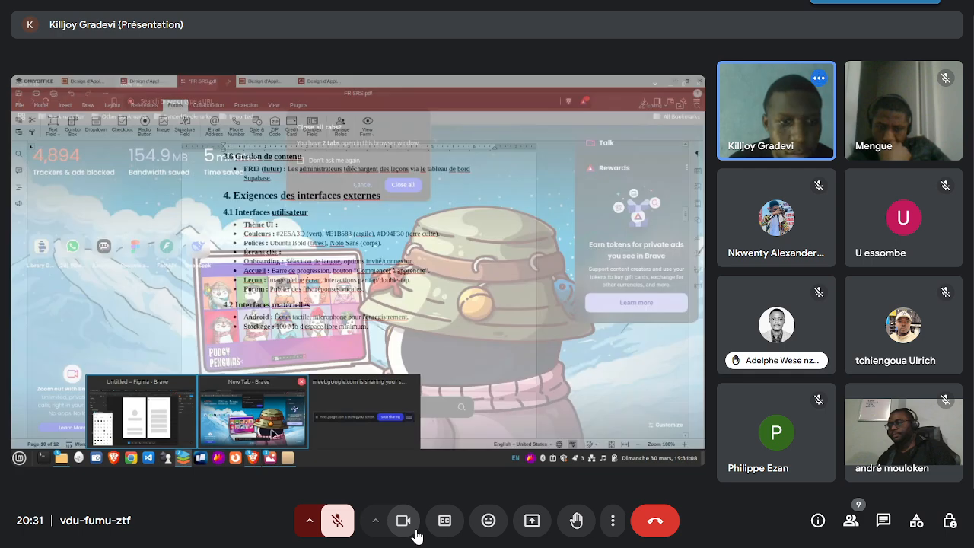
left_click(177, 408)
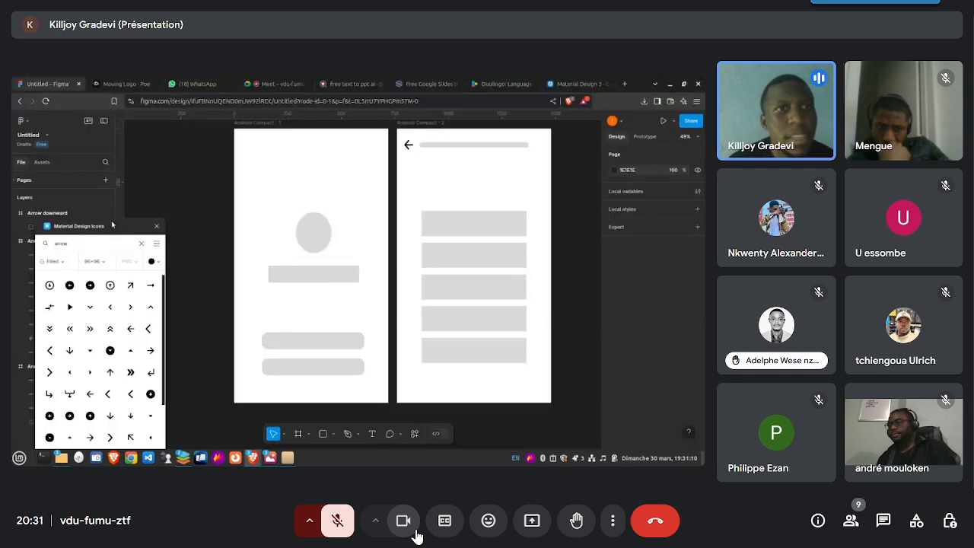
left_click(127, 84)
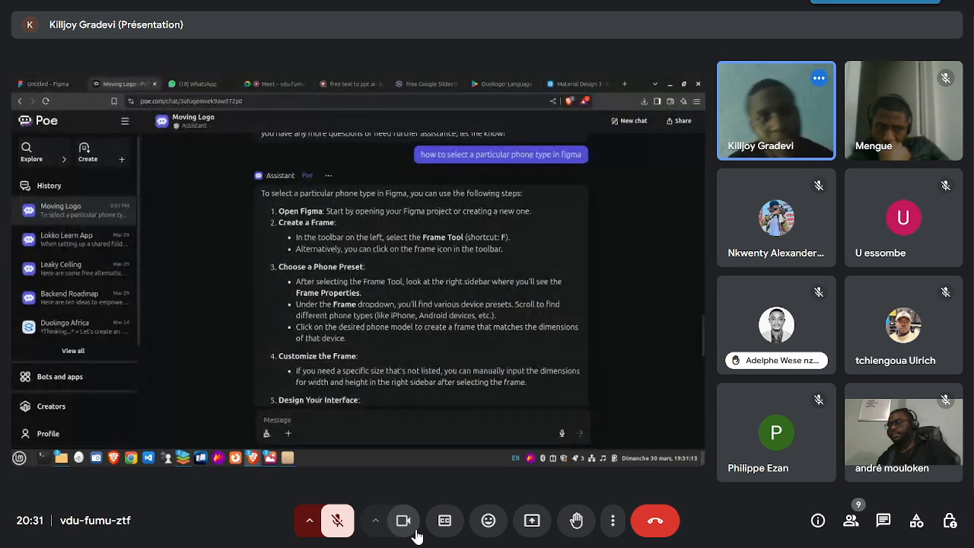
scroll(423, 274, "up", 15)
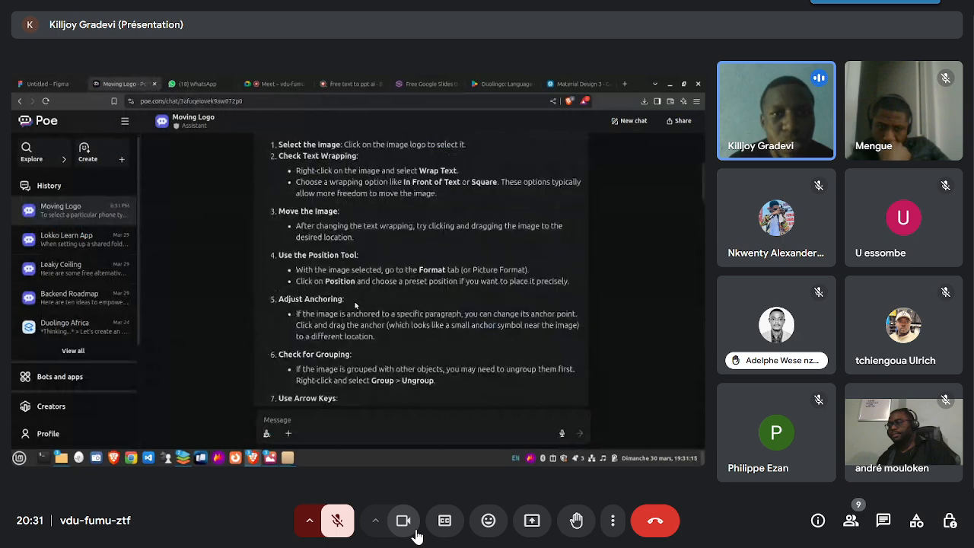
left_click(80, 244)
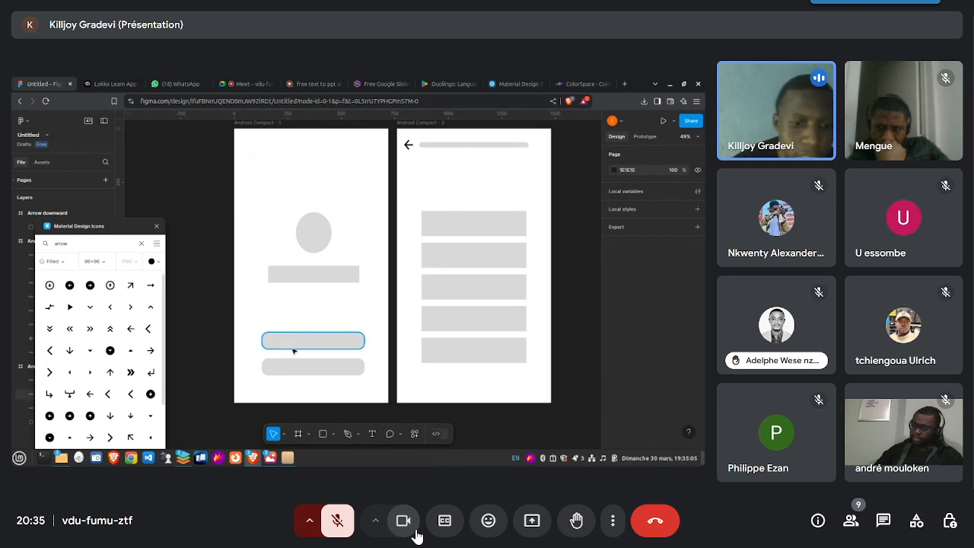
- Bring up the Duolingo "What would you like to learn?" screenshot in the image viewer over the Figma wireframes
mouse_move(270, 458)
left_click(381, 423)
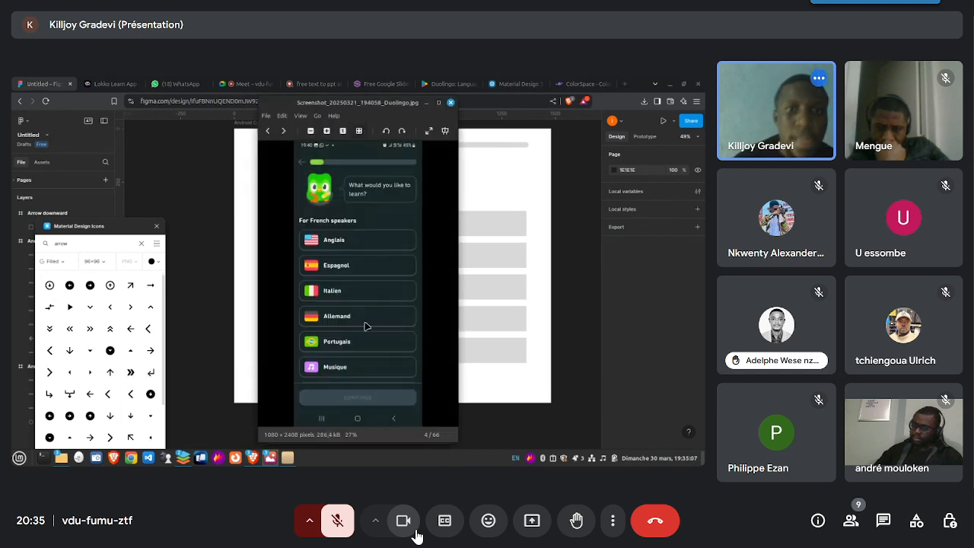
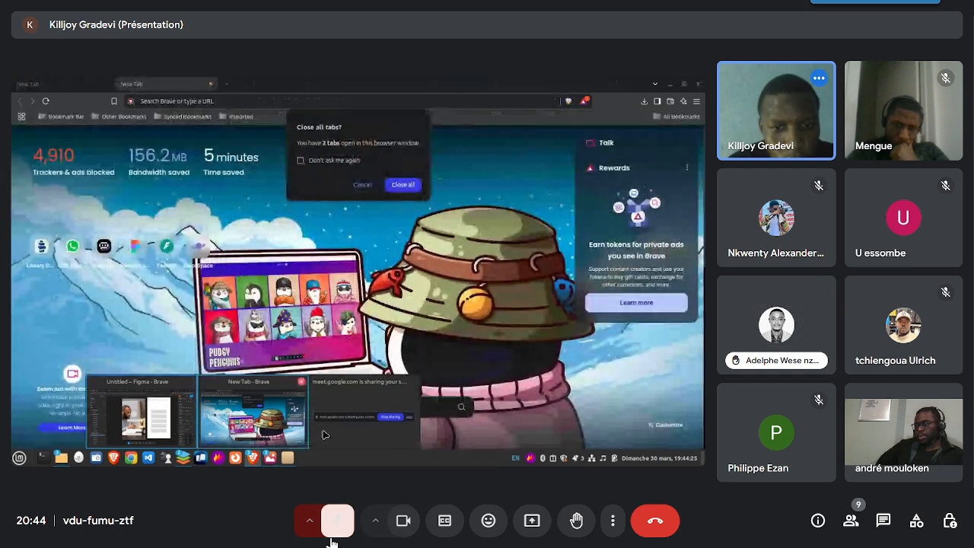
- Unmute the meeting microphone for each spoken comment on the shared wireframes and mute it again
left_click(340, 532)
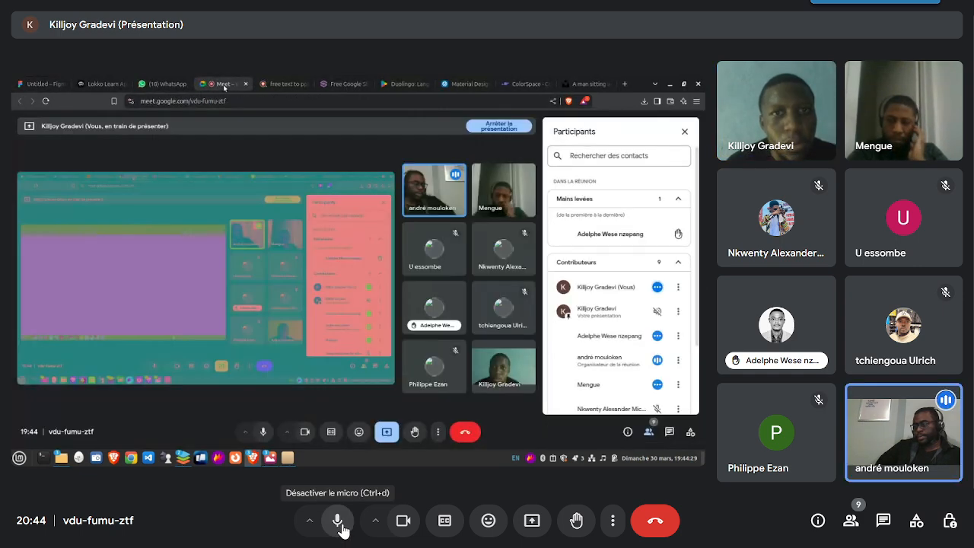
left_click(349, 538)
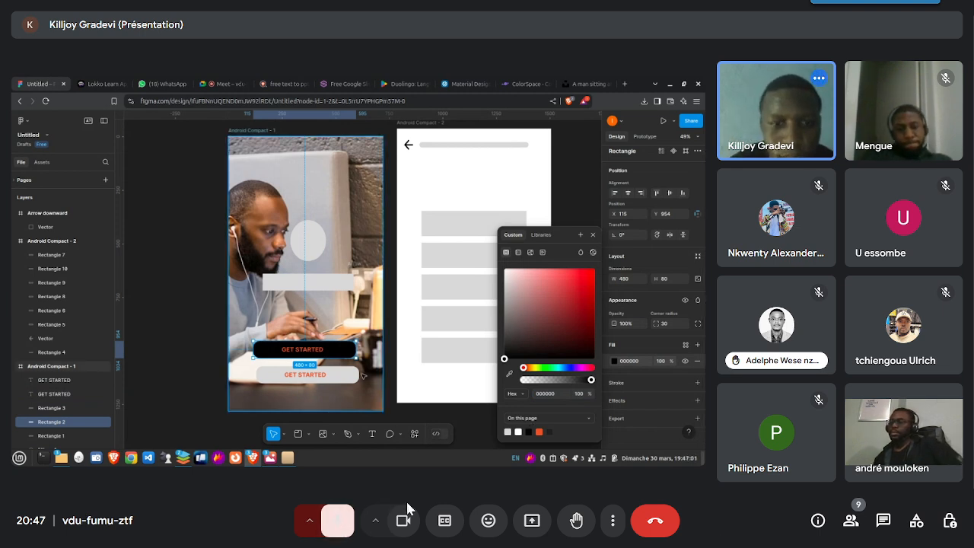
key("ctrl+d")
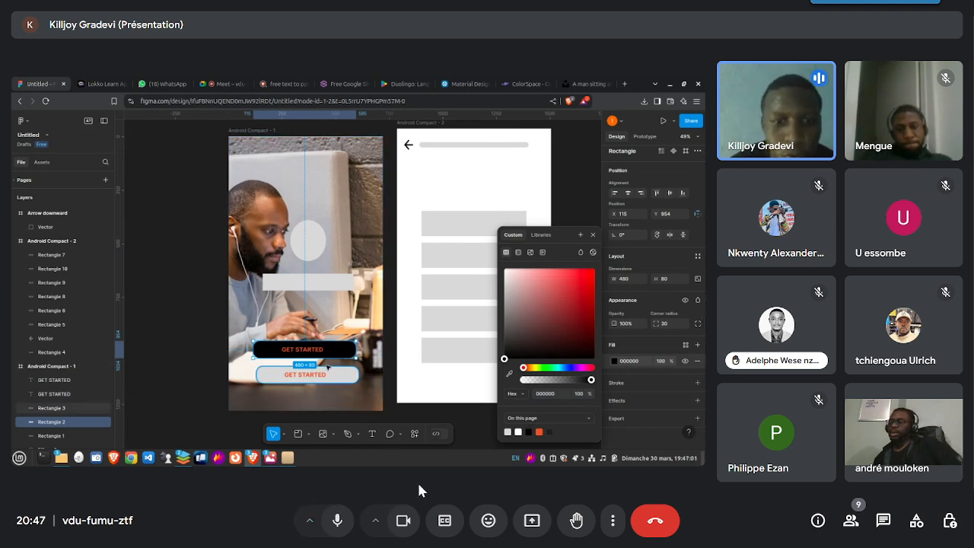
left_click(337, 521)
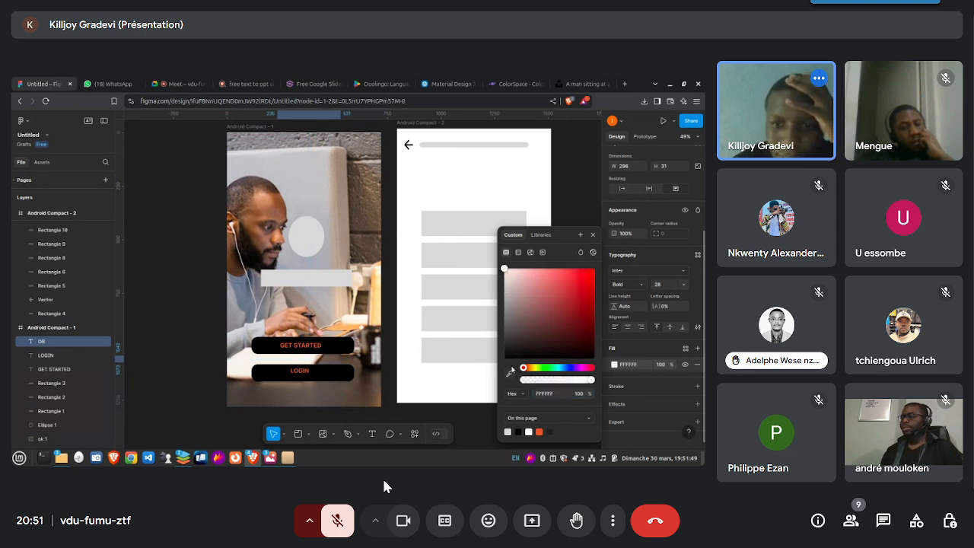
left_click(338, 522)
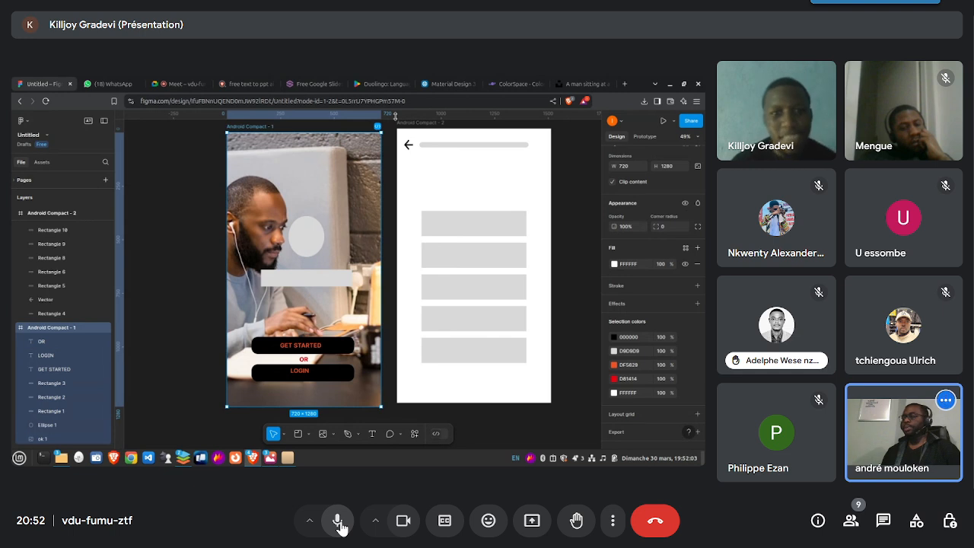
left_click(339, 524)
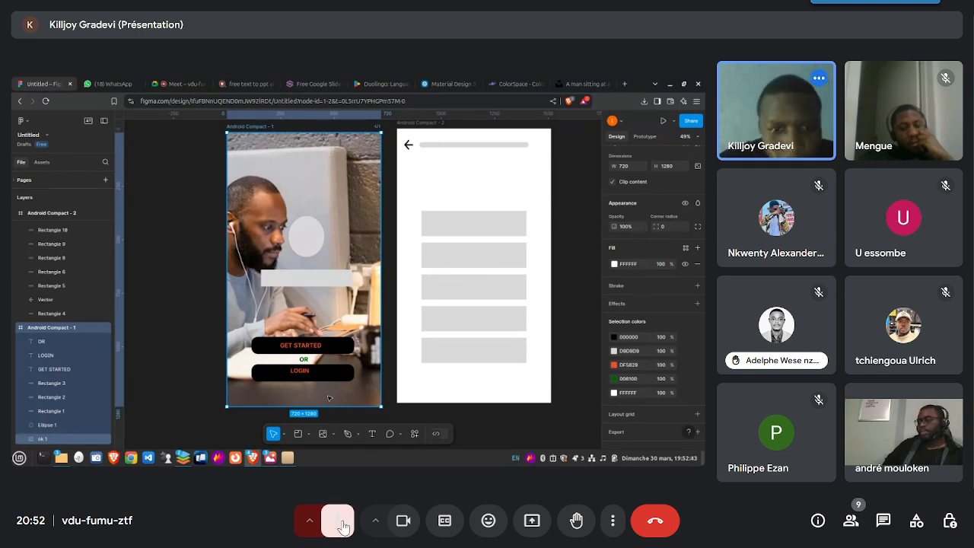
left_click(338, 522)
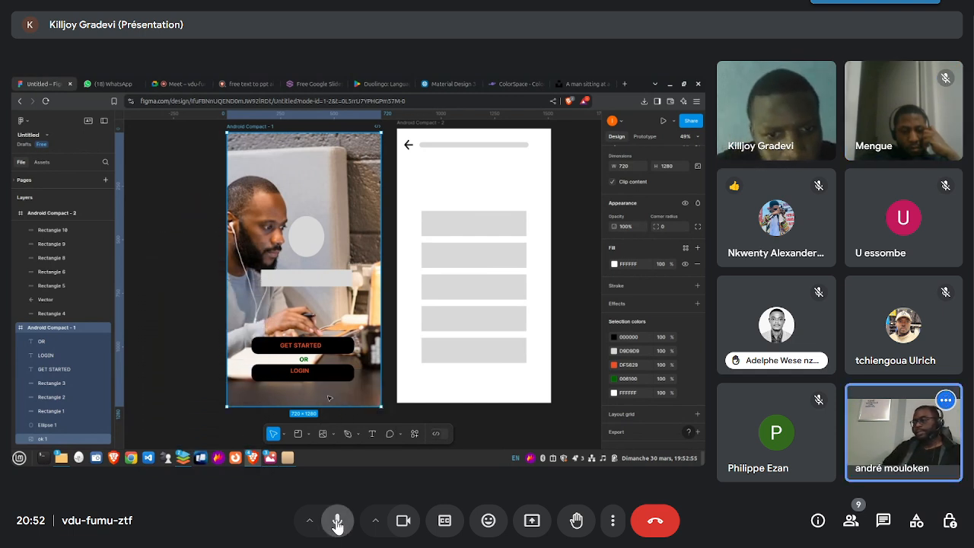
left_click(338, 525)
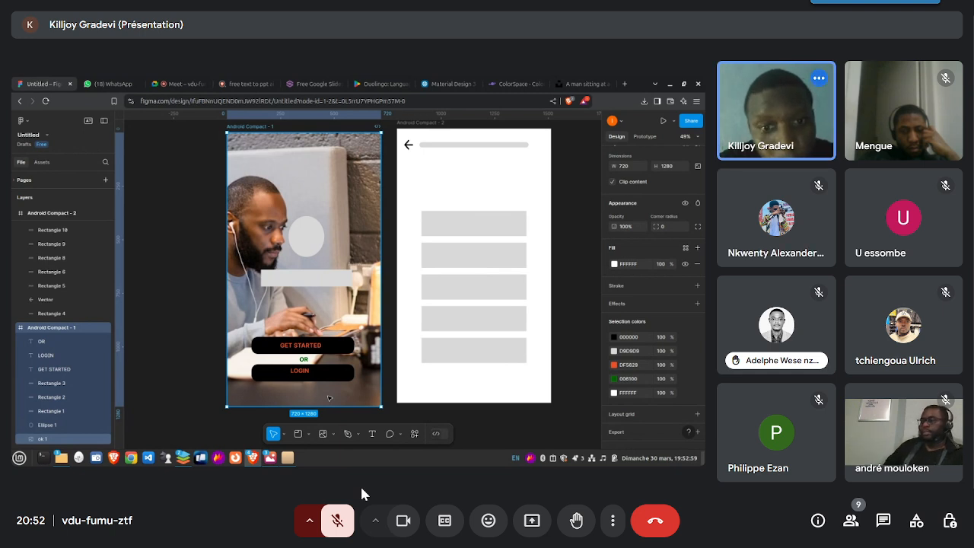
left_click(338, 523)
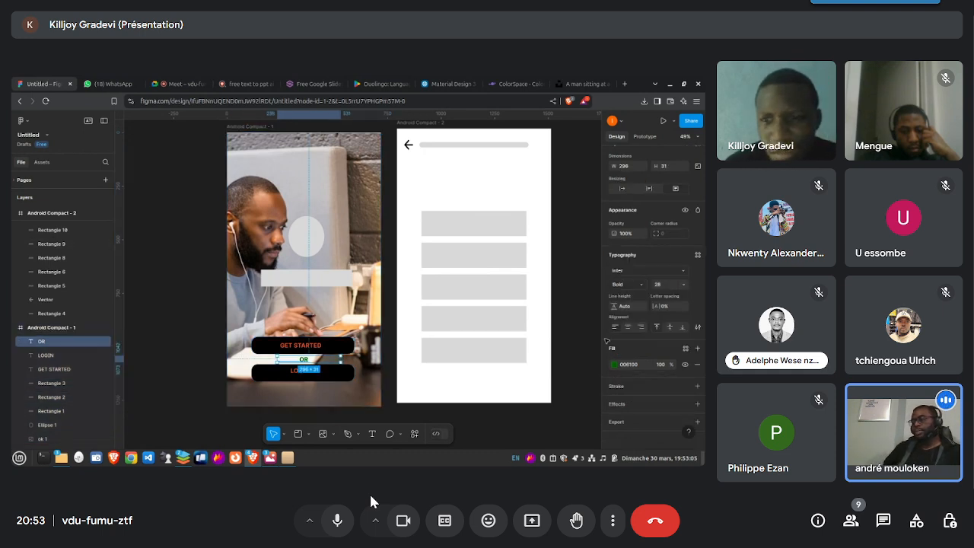
left_click(337, 523)
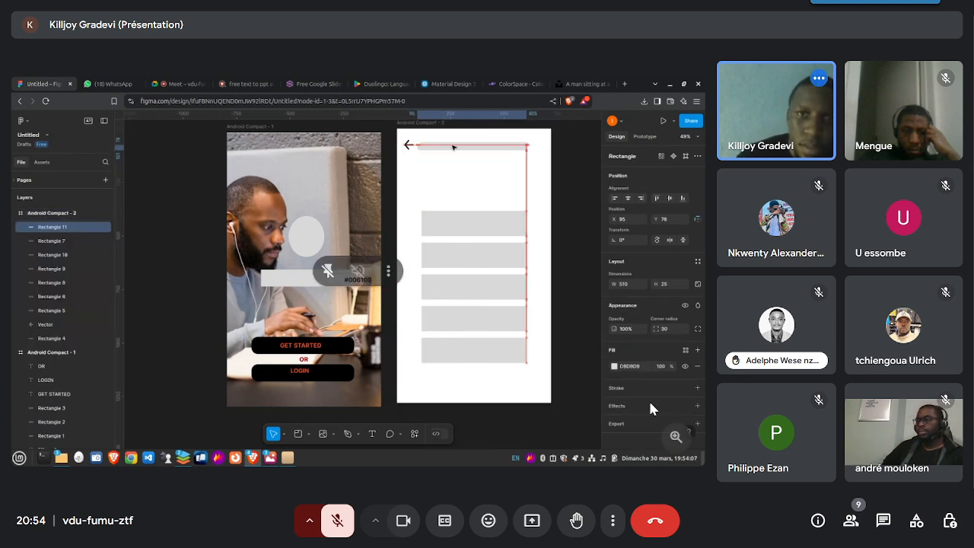
- Turn the meeting camera off and back on, unmuting the microphone for short comments and muting it again
left_click(423, 504)
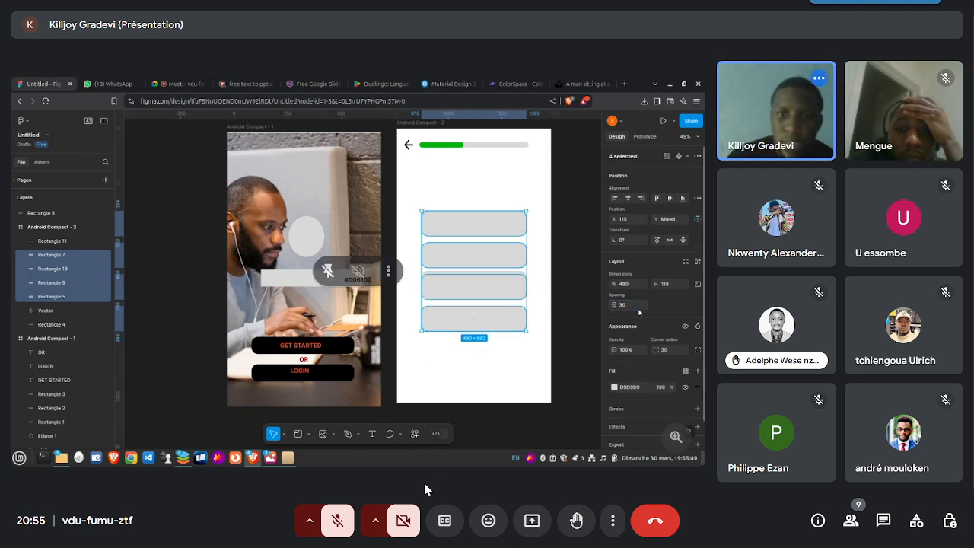
left_click(340, 520)
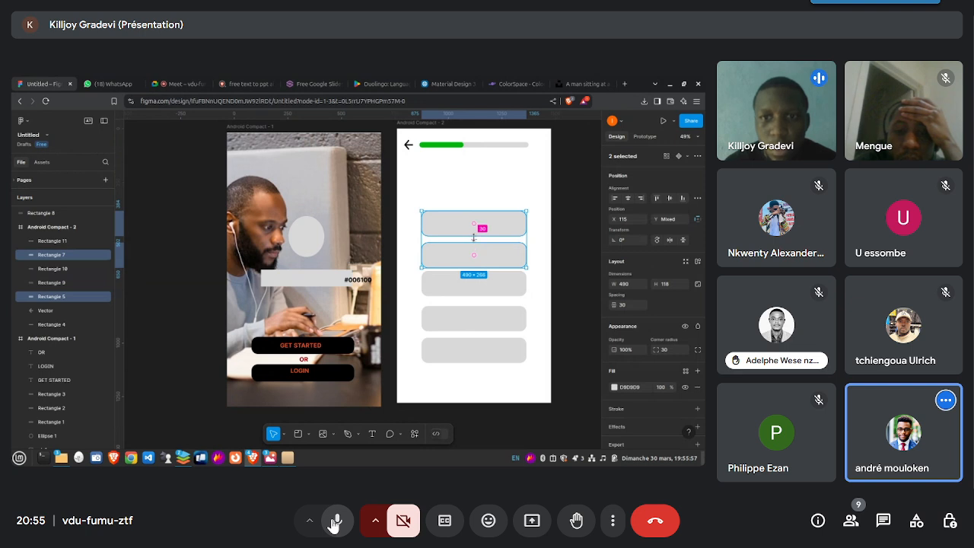
left_click(335, 523)
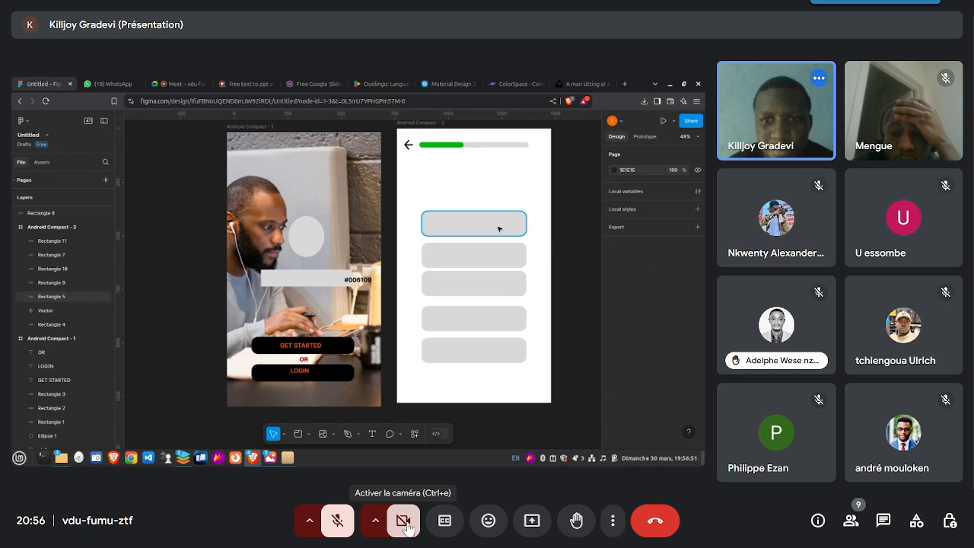
left_click(407, 525)
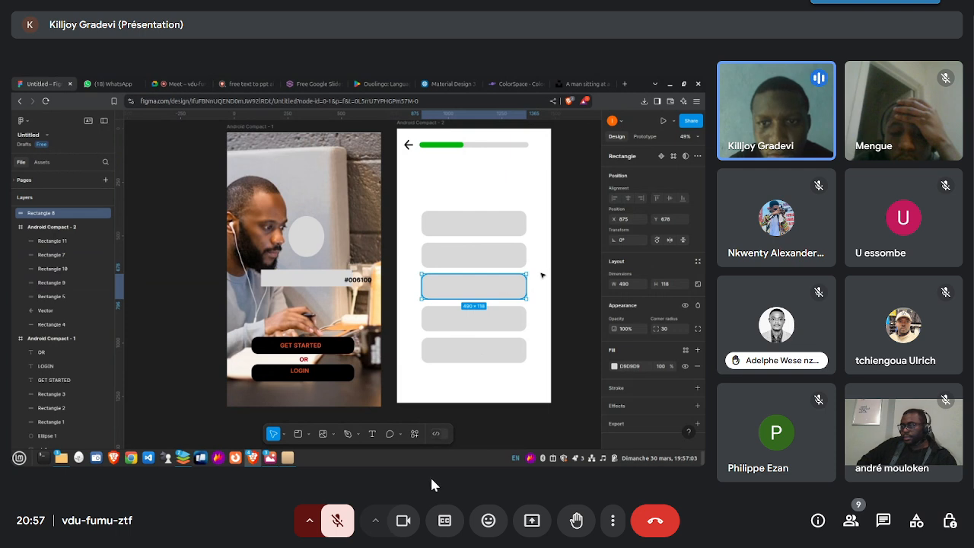
left_click(327, 523)
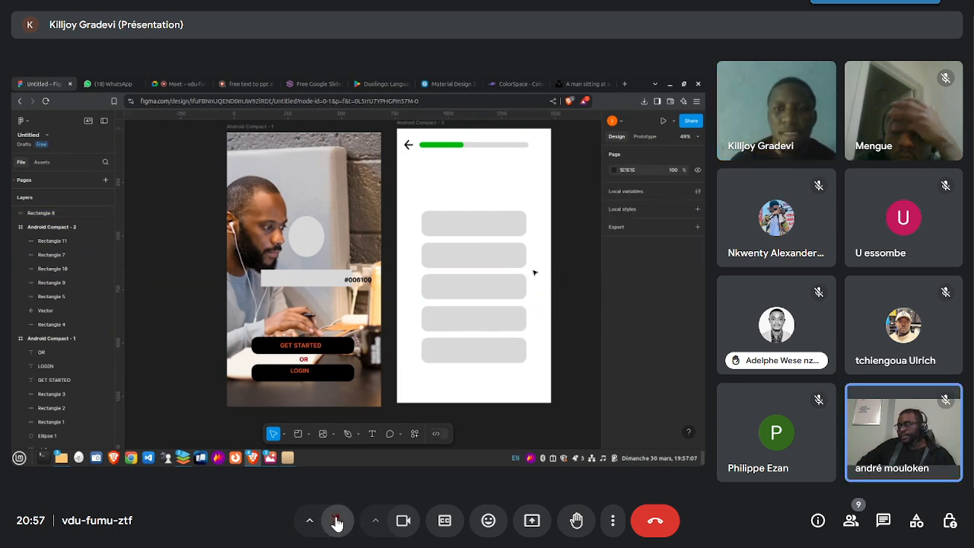
left_click(337, 521)
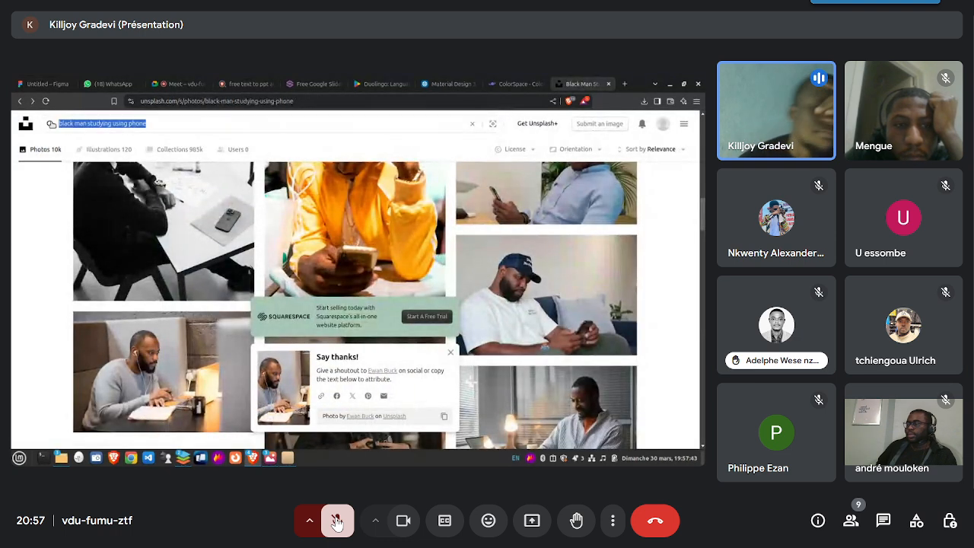
- Clear the selected "black man studying using phone" query from the Unsplash photo search
key("BackSpace")
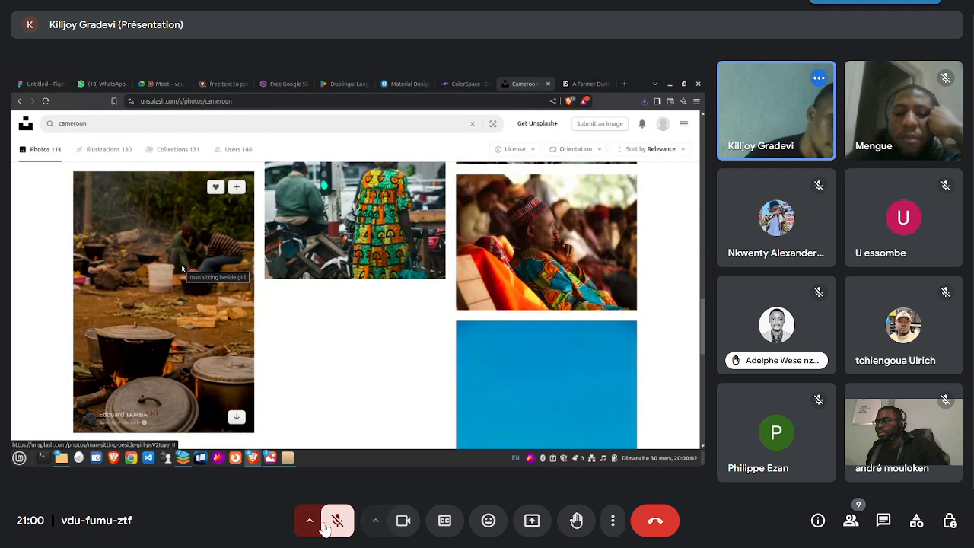
- Unmute the meeting microphone to comment on the Cameroon photo search and mute it again
left_click(352, 520)
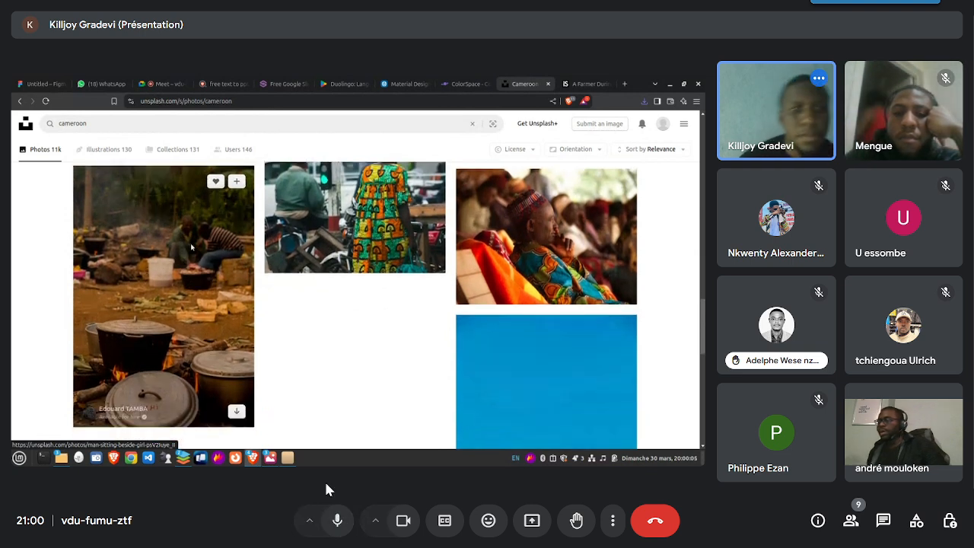
left_click(335, 528)
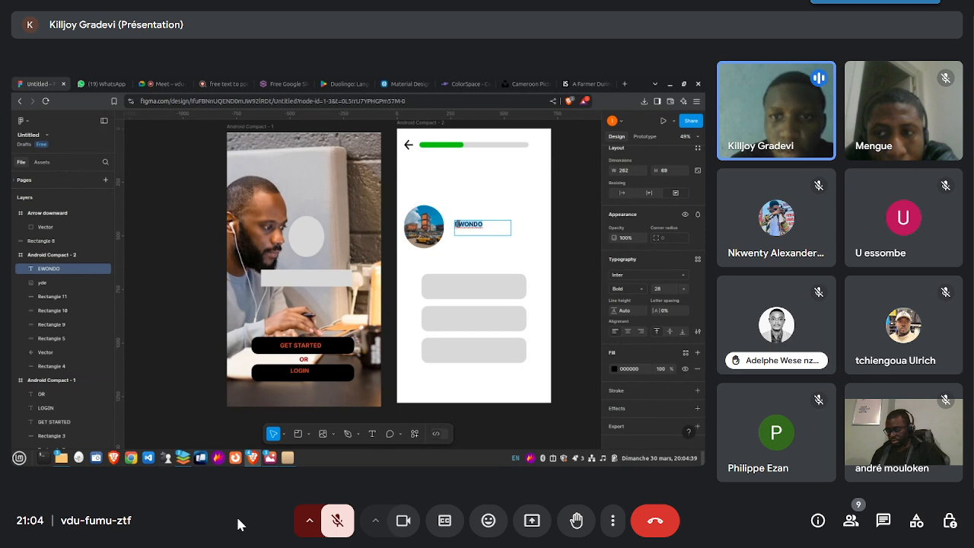
- Center-align the EWONDO text horizontally in its text box in the Android Compact - 2 frame
left_click(628, 331)
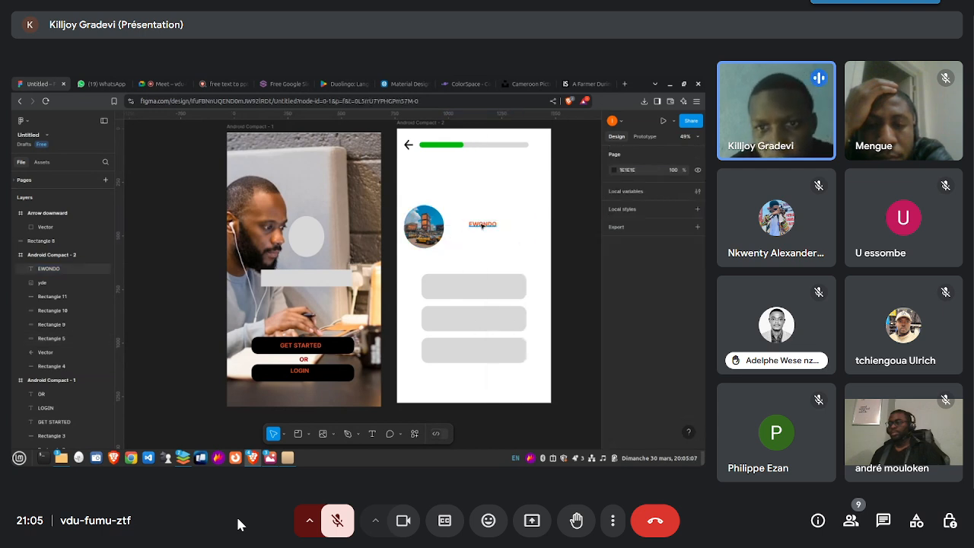
- Unmute the meeting microphone to speak, mute it again, and toggle the meeting camera
left_click(336, 523)
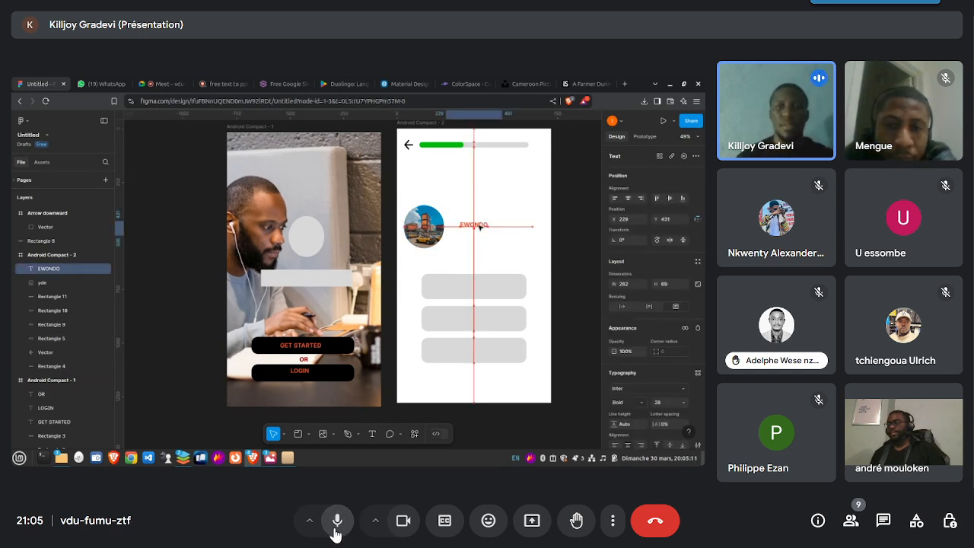
left_click(337, 526)
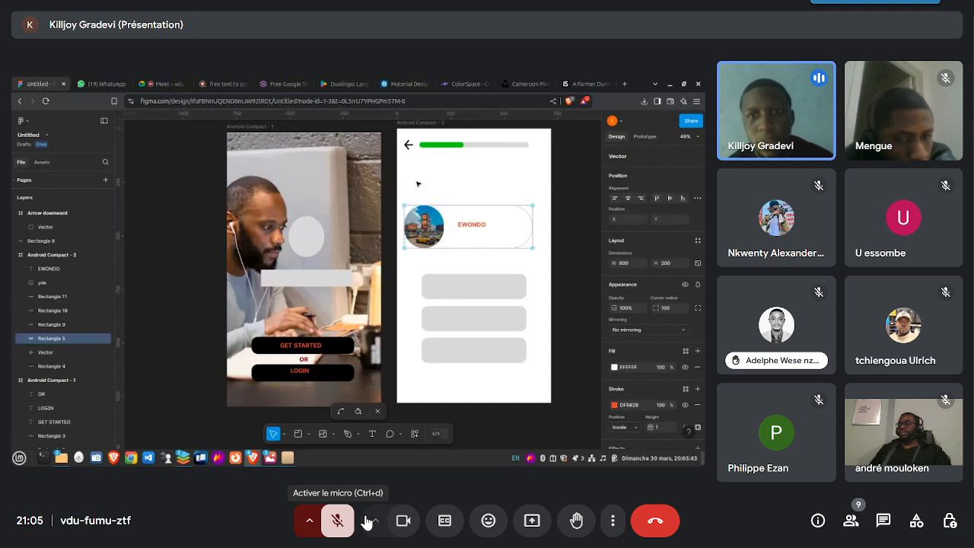
left_click(401, 523)
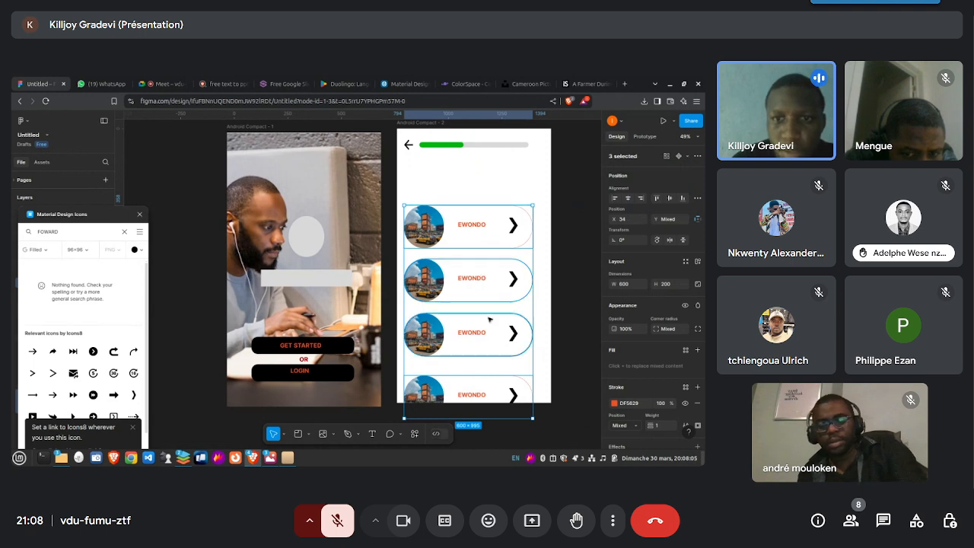
- Deselect the language cards in the Android Compact - 2 frame
left_click(546, 246)
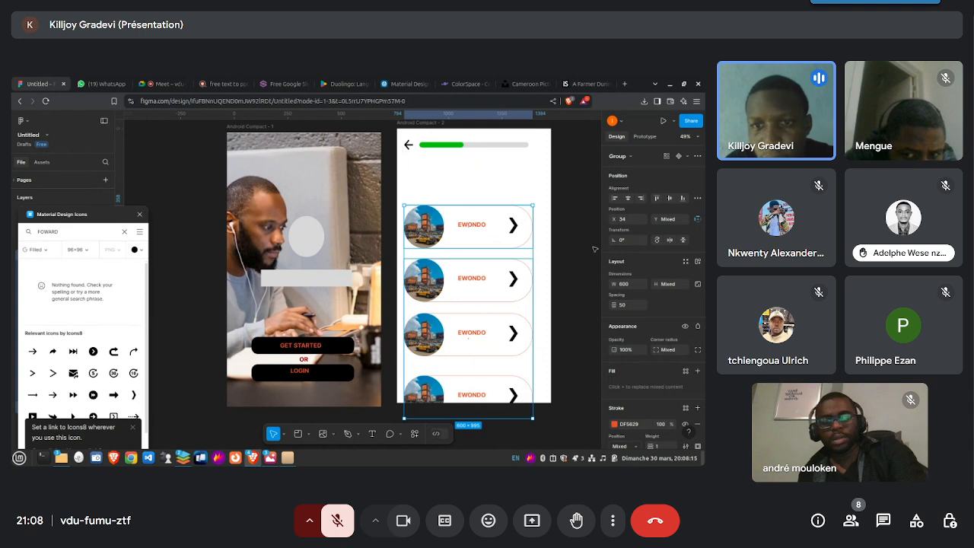
left_click(556, 293)
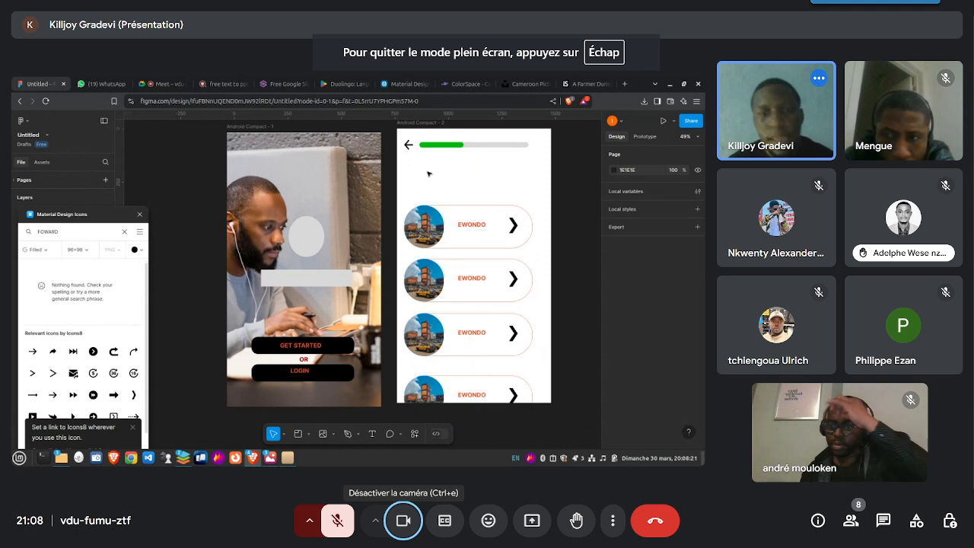
- Admit the waiting participant to the meeting, with the camera turned off beforehand and back on once they are in
mouse_move(266, 459)
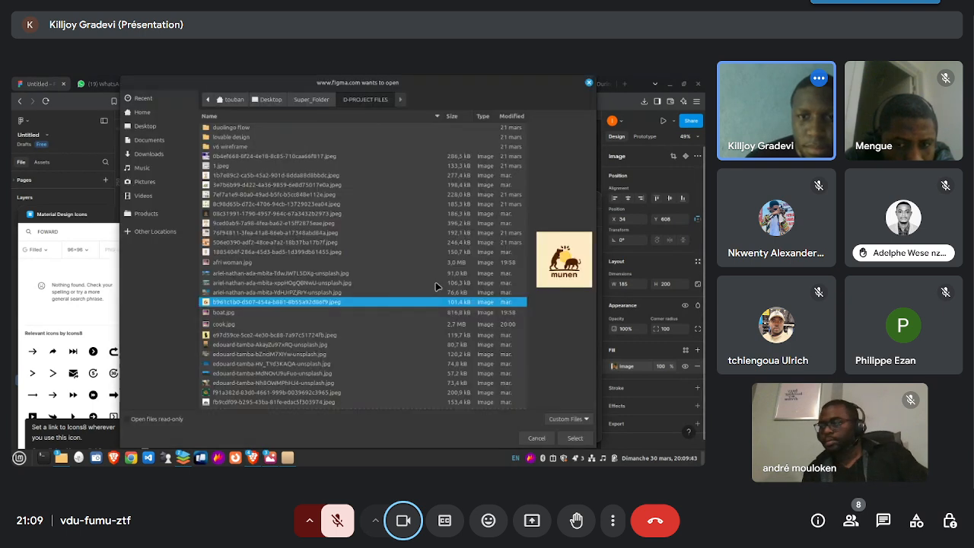
left_click(403, 521)
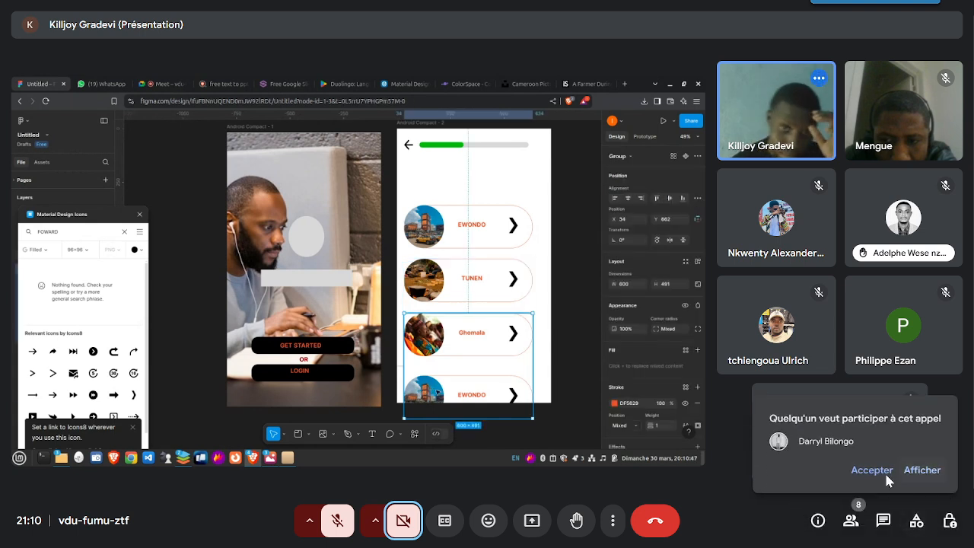
left_click(870, 470)
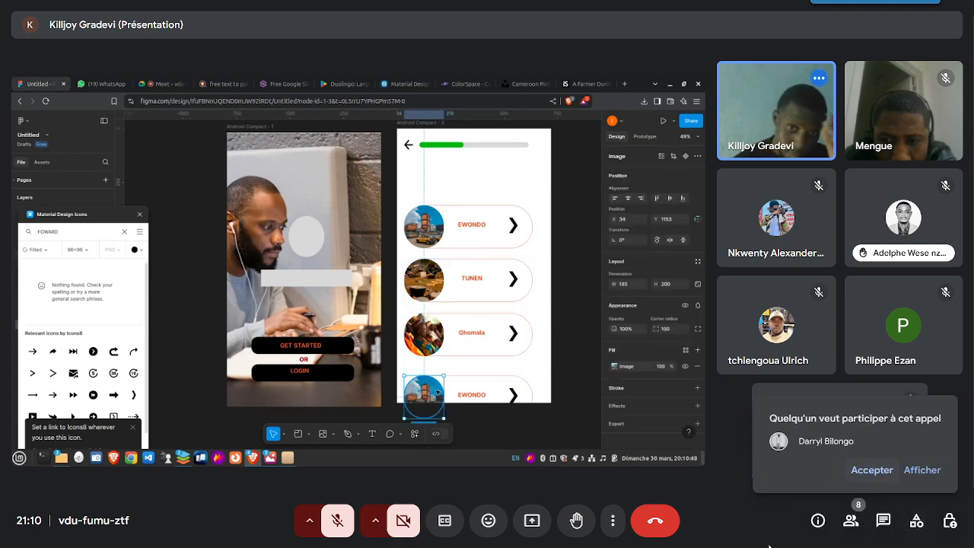
left_click(405, 526)
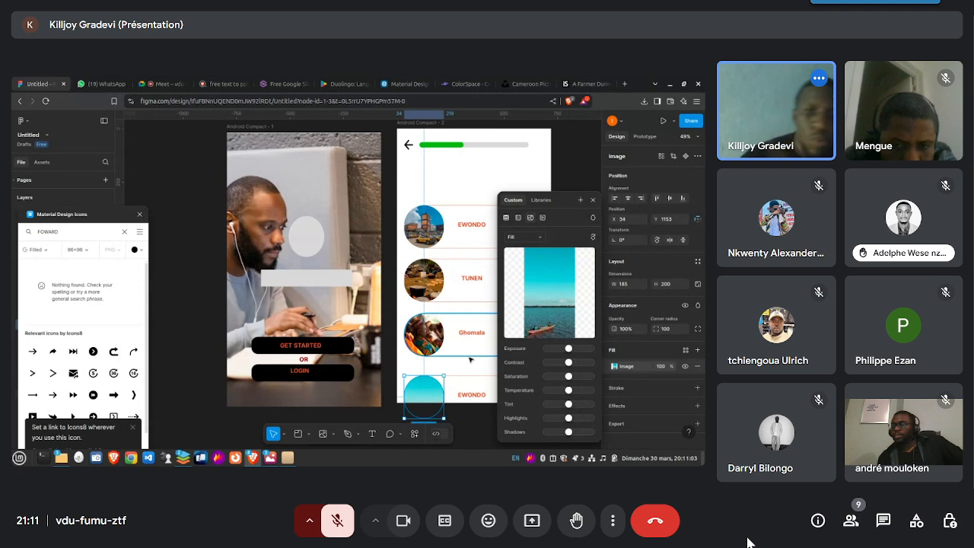
- Change the label of the fourth language card in the Android Compact - 2 frame to DUALA
left_click(478, 395)
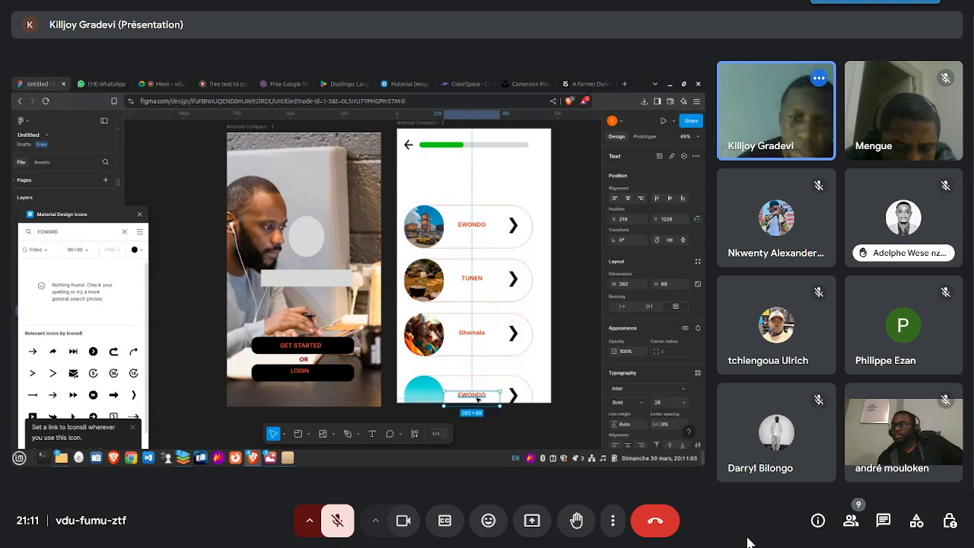
double_click(477, 396)
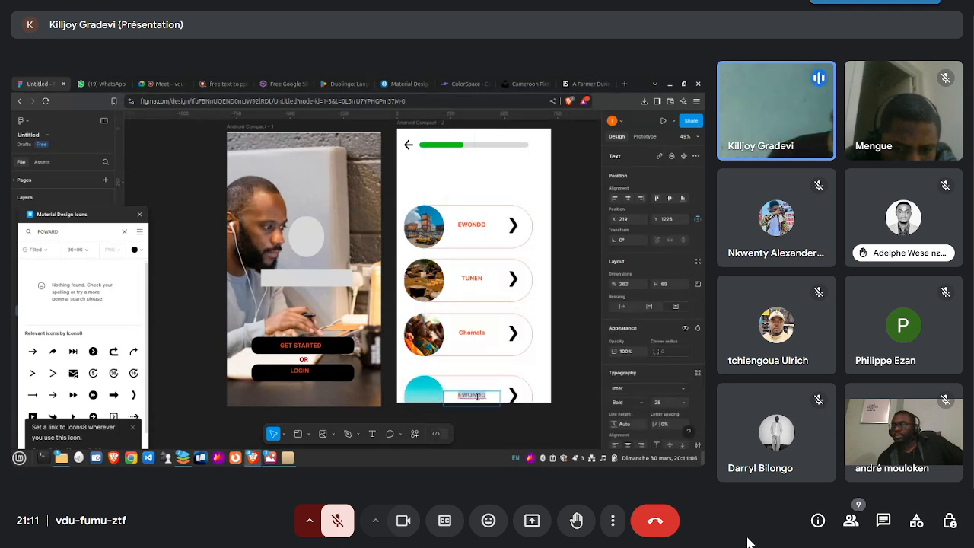
key("BackSpace")
type("D")
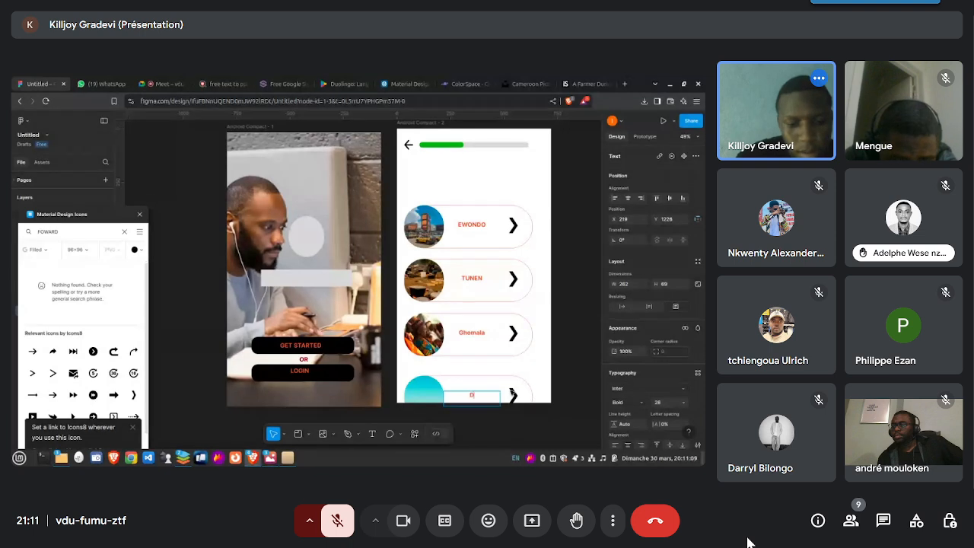
type("UALA")
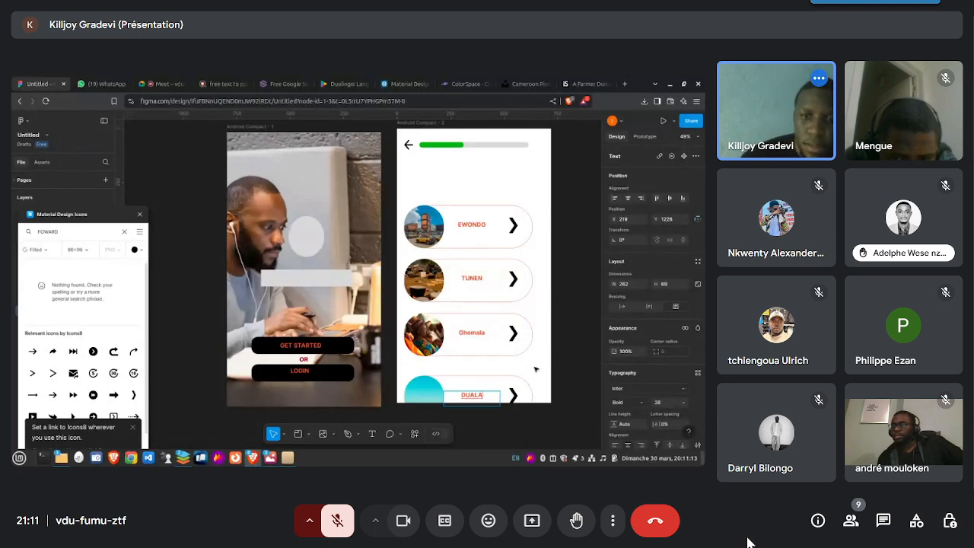
key("Escape")
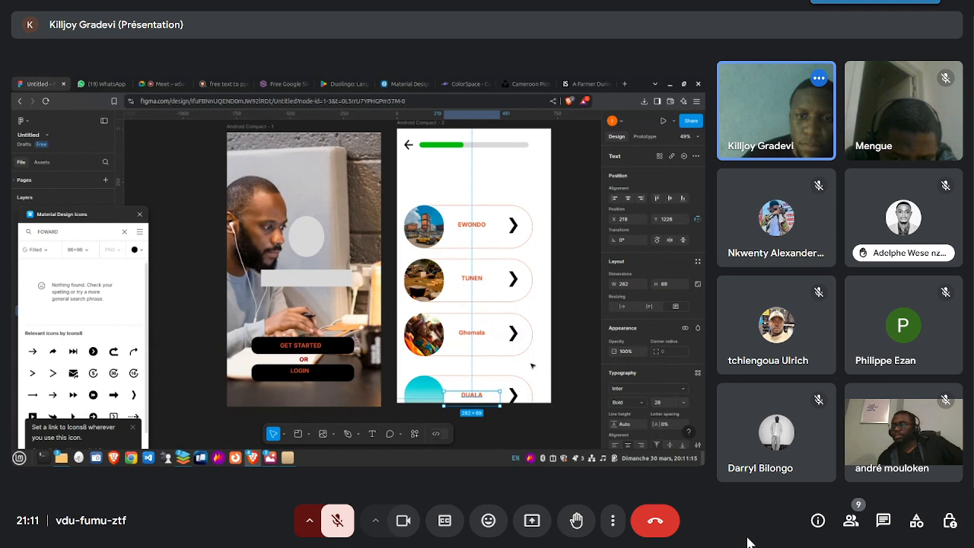
- Select the forward arrow image in the Ghomala language card
left_click(513, 333)
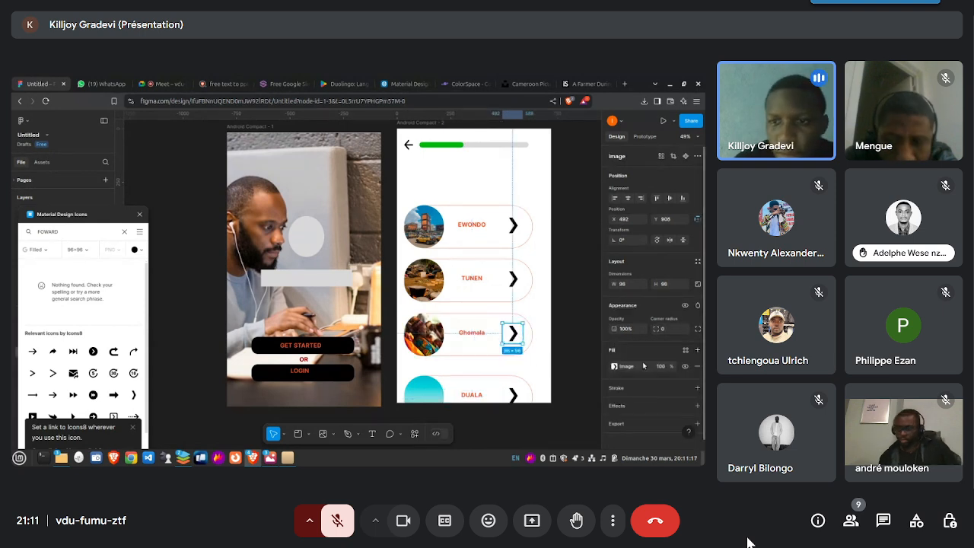
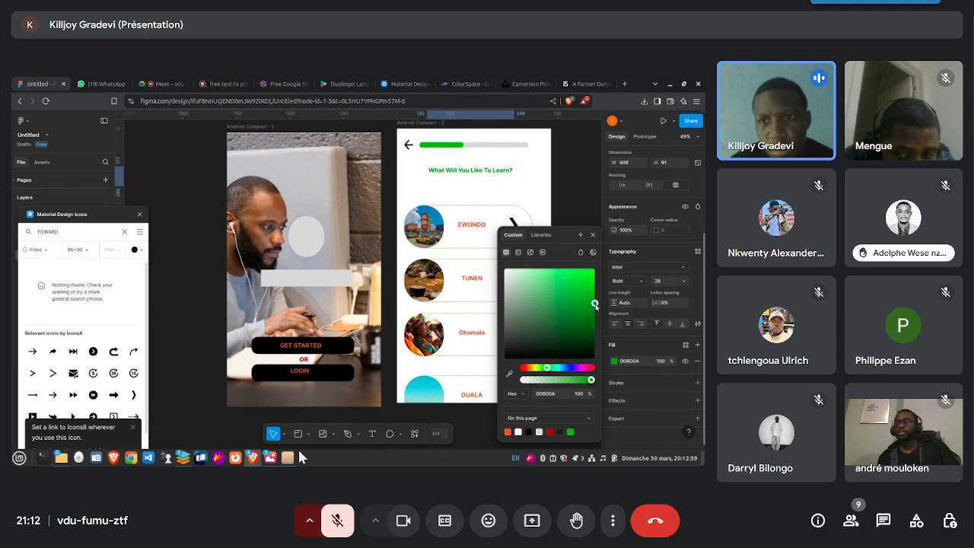
- Unmute the meeting microphone twice to speak, muting it again each time, and turn the camera off and back on in between
left_click(324, 530)
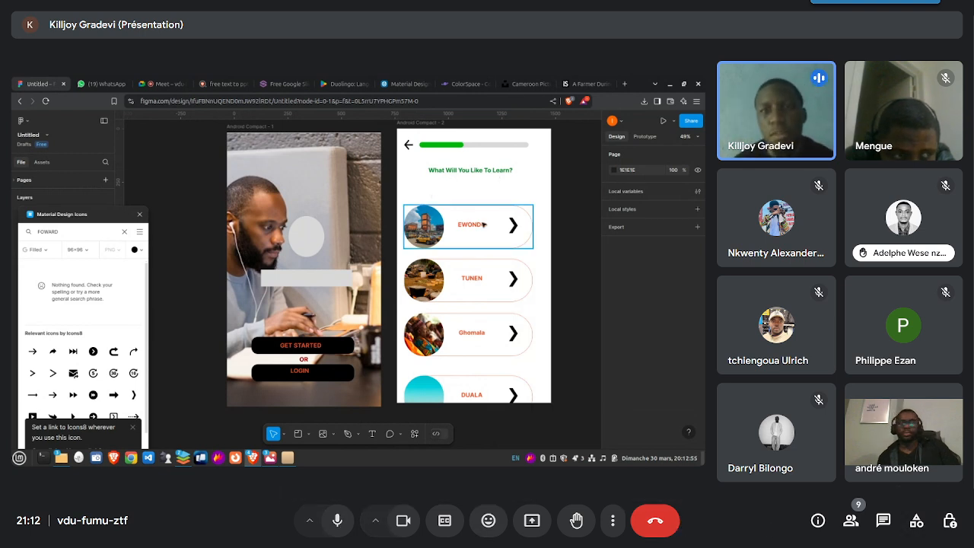
left_click(337, 520)
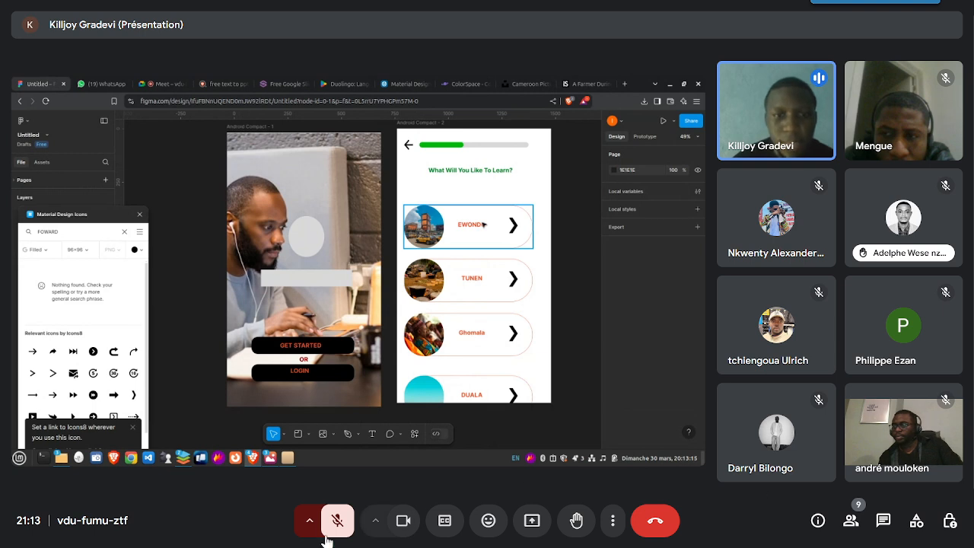
left_click(399, 523)
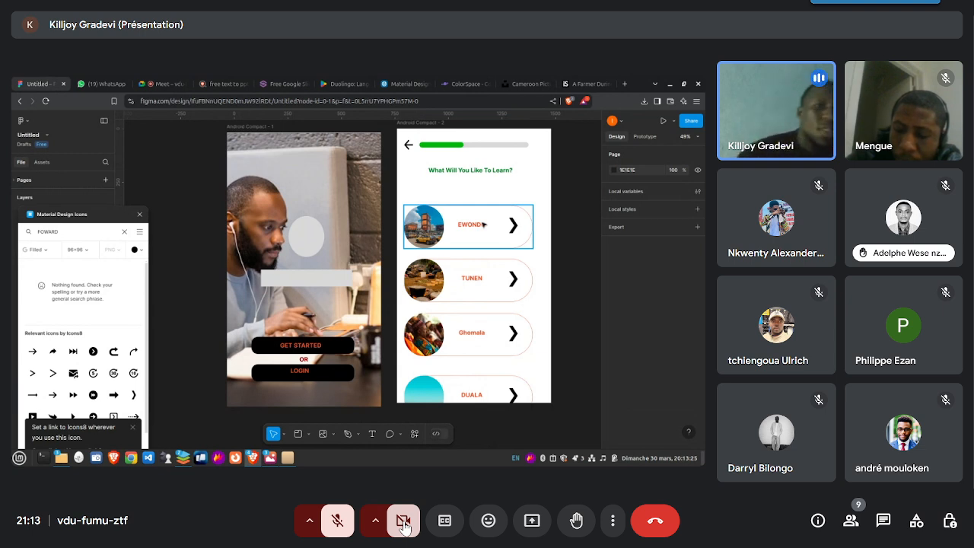
left_click(401, 525)
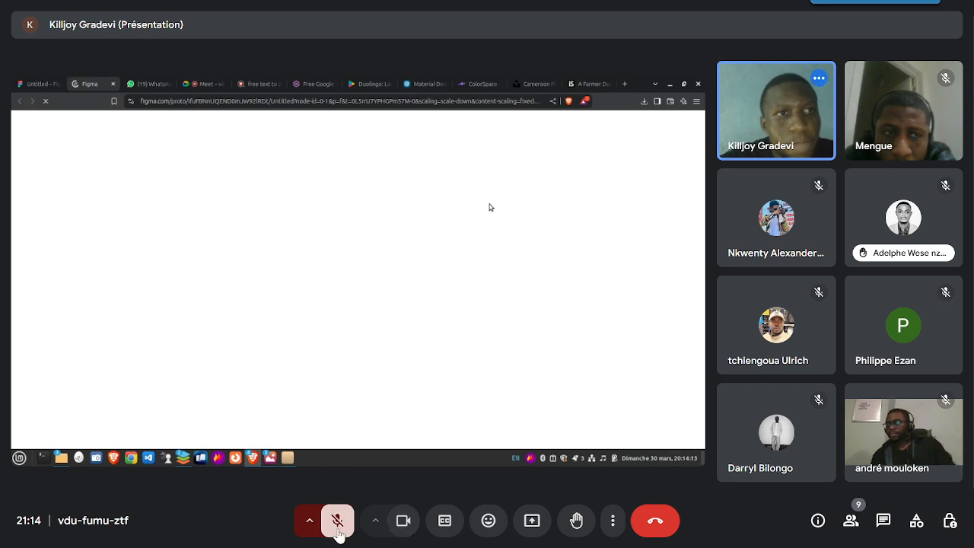
left_click(337, 526)
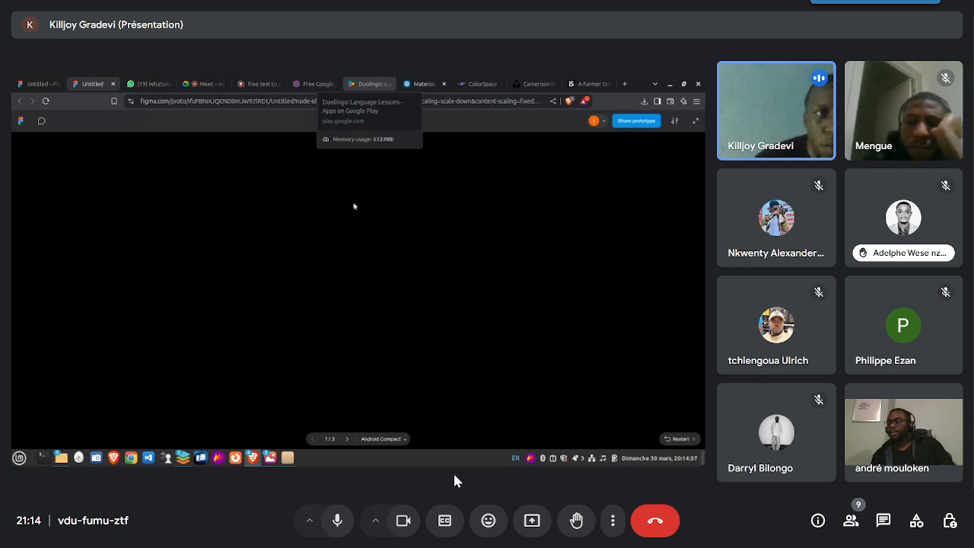
left_click(337, 524)
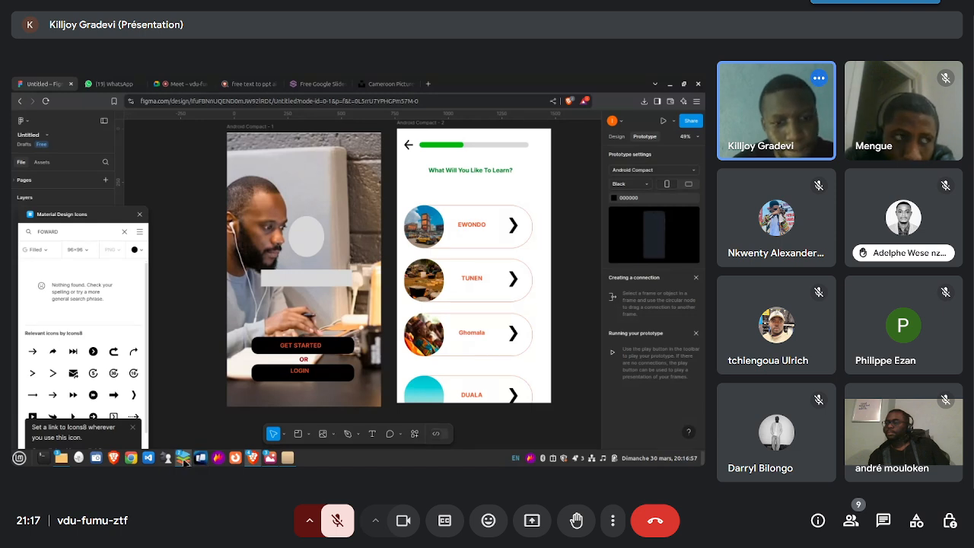
- Close the Google Slides, Cameroon Pictures and "free text to ppt ai" browser tabs and return to the Figma design
mouse_move(184, 461)
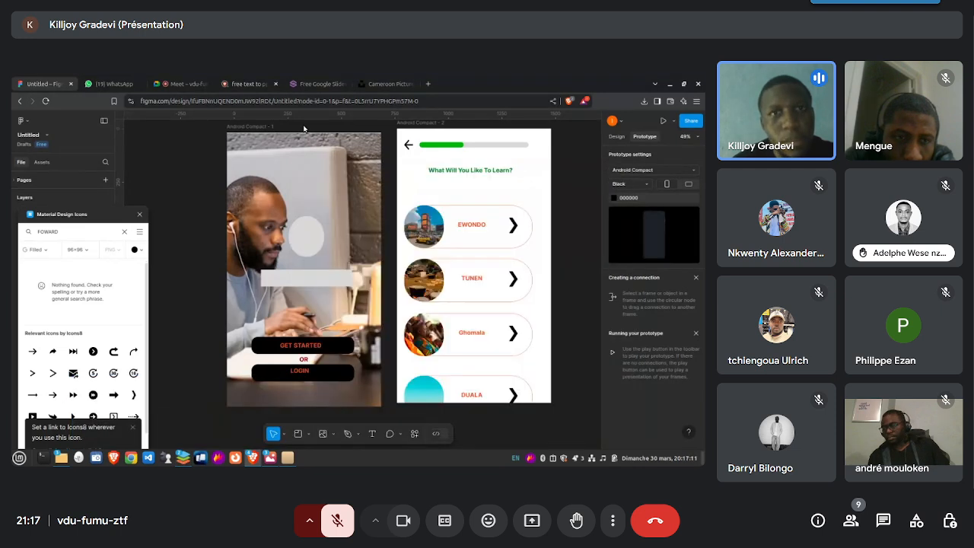
left_click(344, 84)
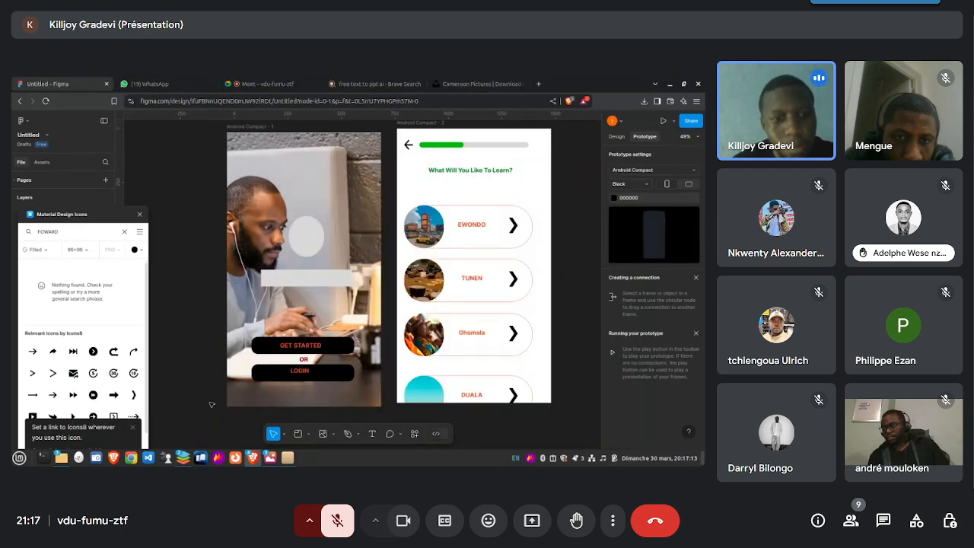
left_click(521, 84)
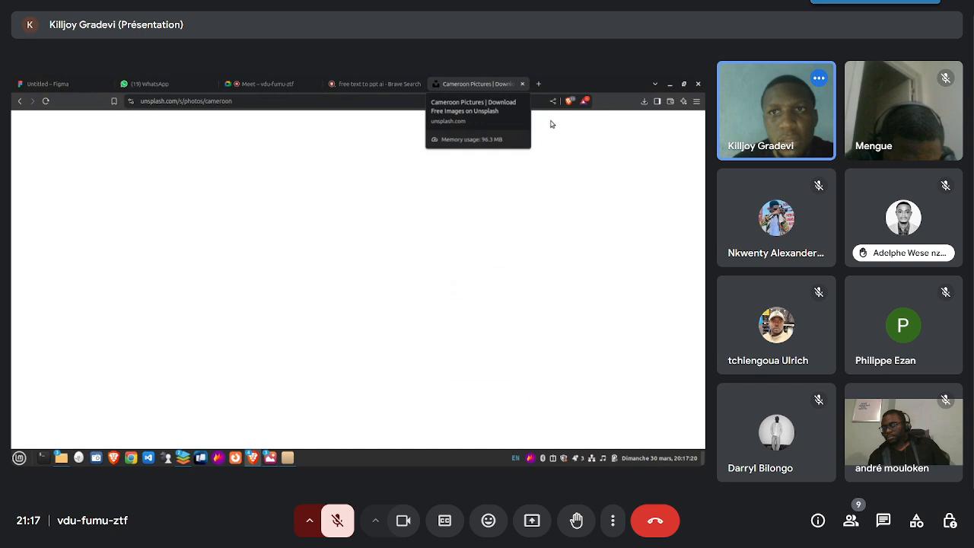
left_click(523, 84)
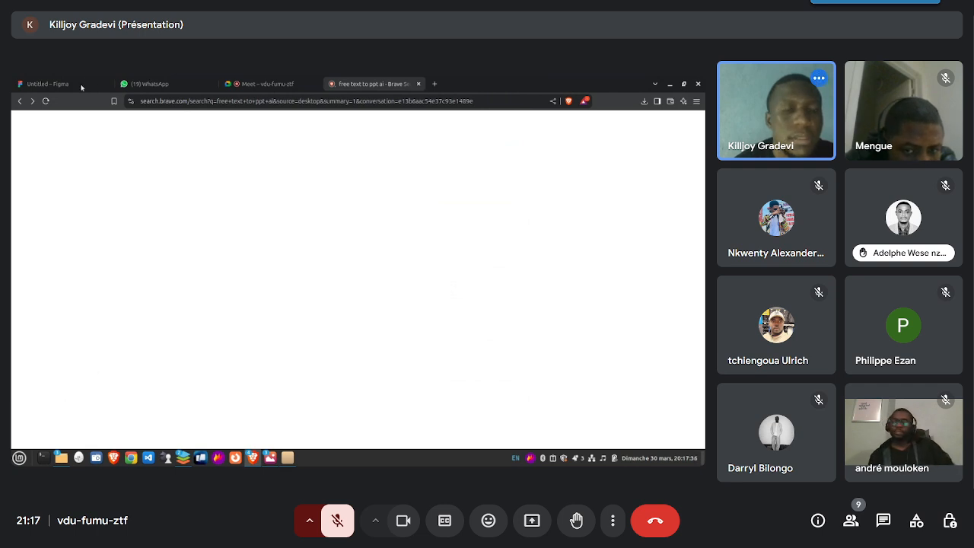
left_click(262, 84)
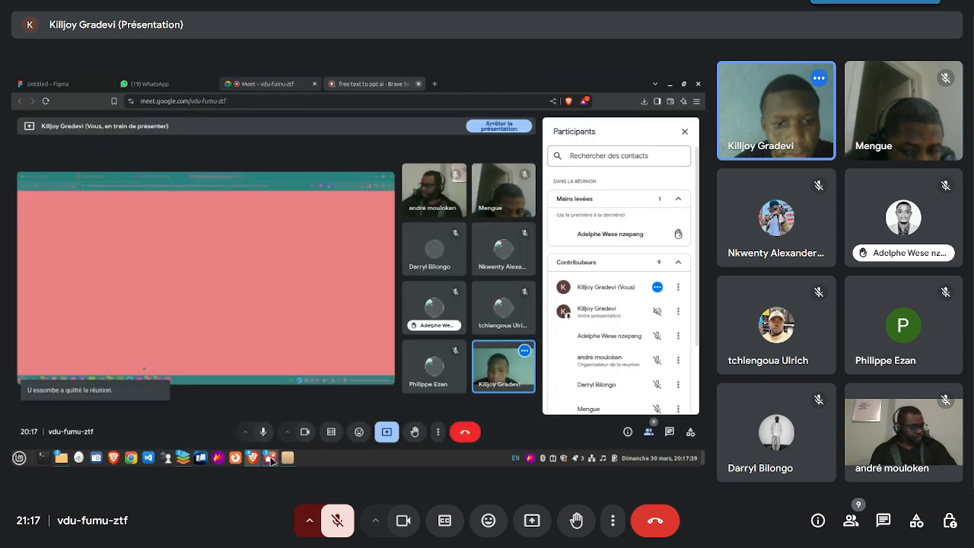
mouse_move(270, 459)
left_click(48, 83)
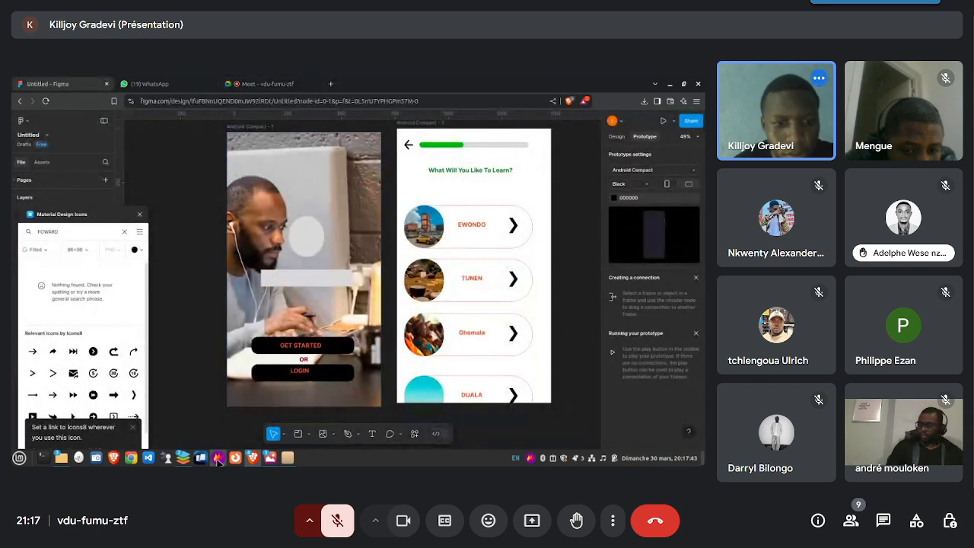
- Switch to ONLYOFFICE and bring up the Design d'Application 2.pptx window
mouse_move(183, 458)
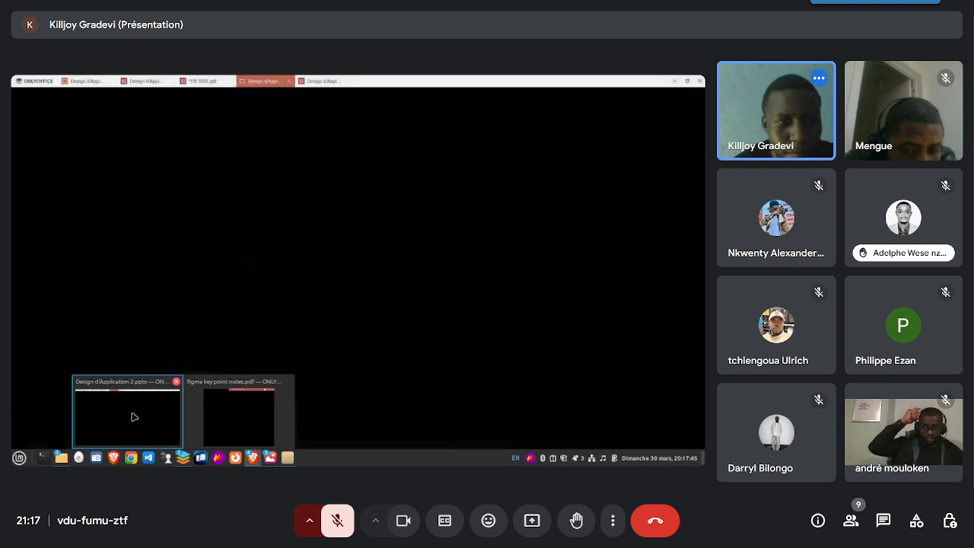
left_click(132, 415)
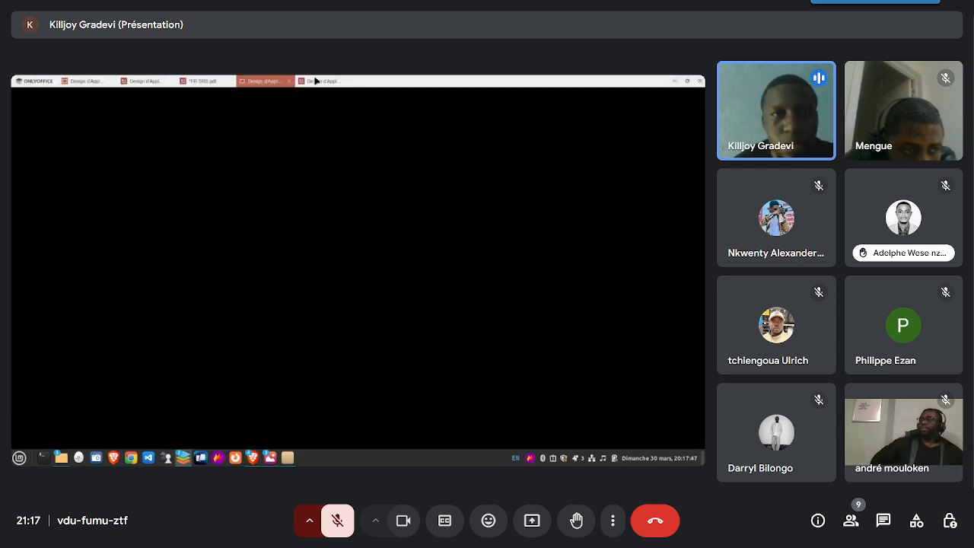
mouse_move(185, 460)
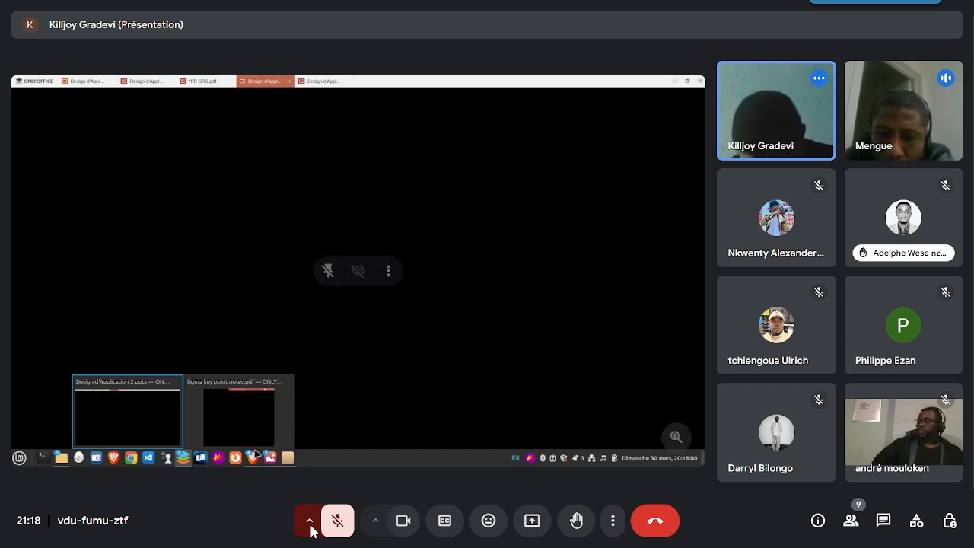
- Unmute the meeting microphone to speak and mute it again once finished
left_click(336, 525)
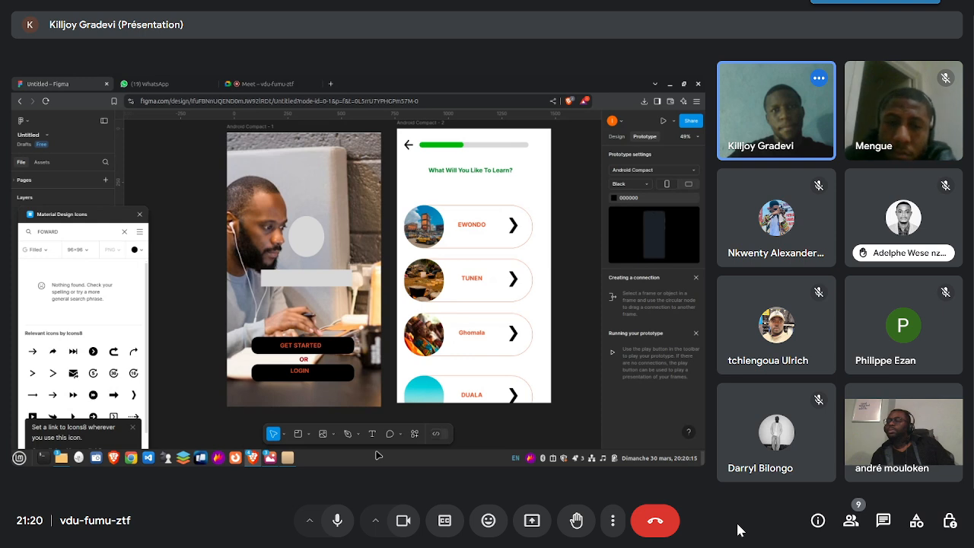
left_click(338, 525)
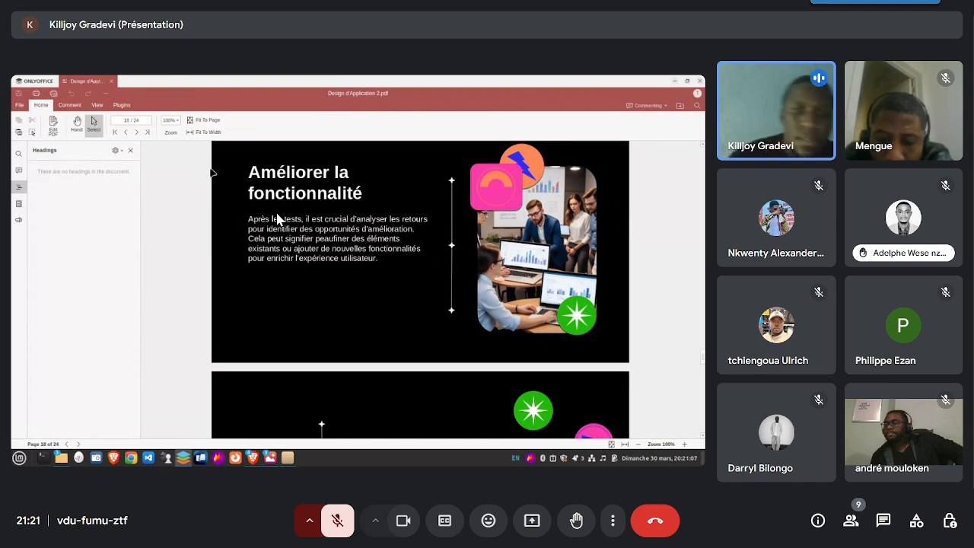
- Move on from the "Améliorer la fonctionnalité" slide to section 05, Tests utilisateur, in Design d'Application 2.pdf
scroll(277, 218, "down", 5)
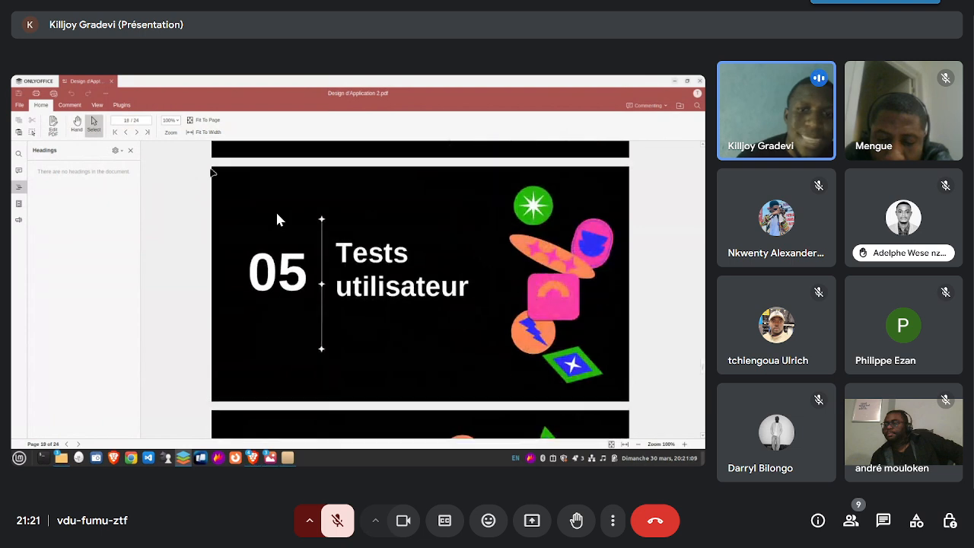
scroll(277, 214, "up", 1)
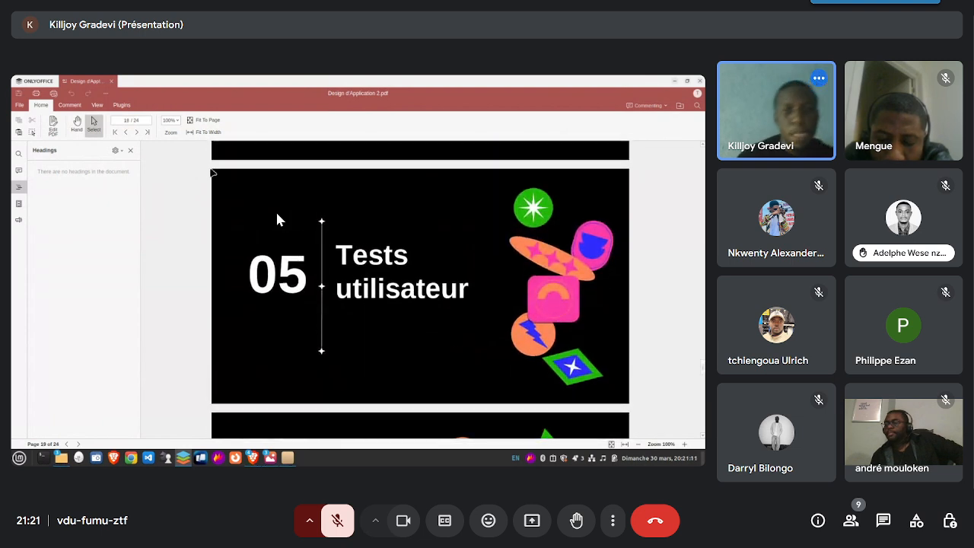